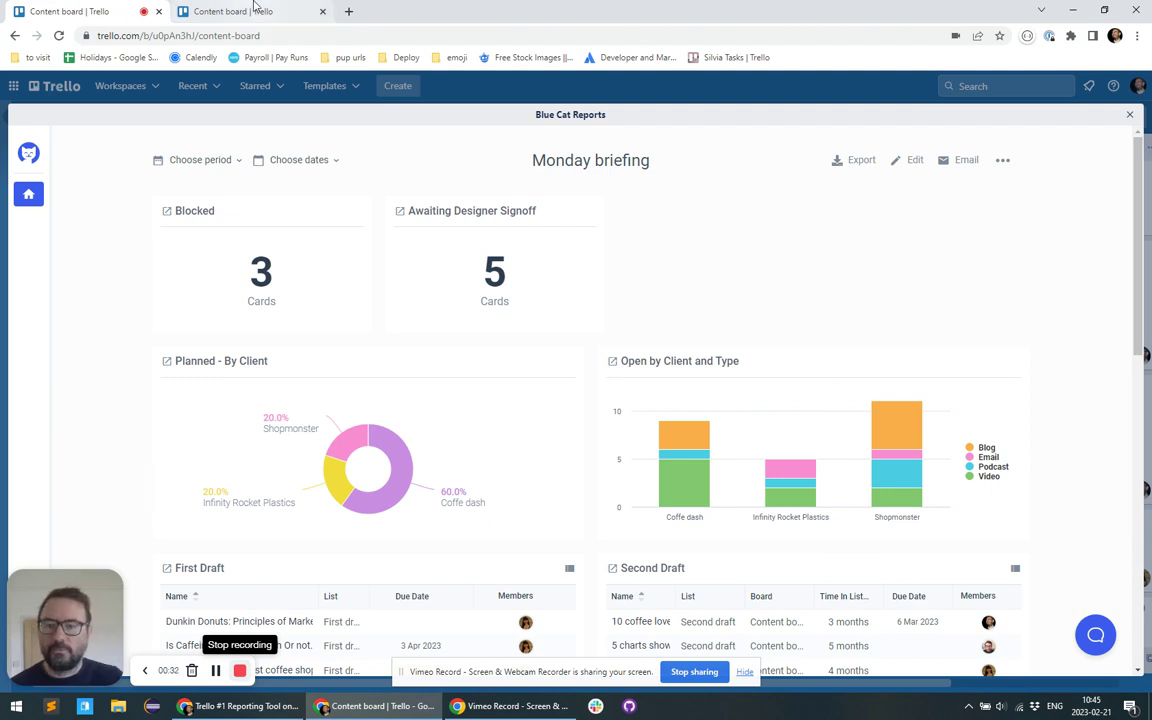
Switch to the second browser tab, which holds the Trello Content board.
scroll(988, 290, down, 3)
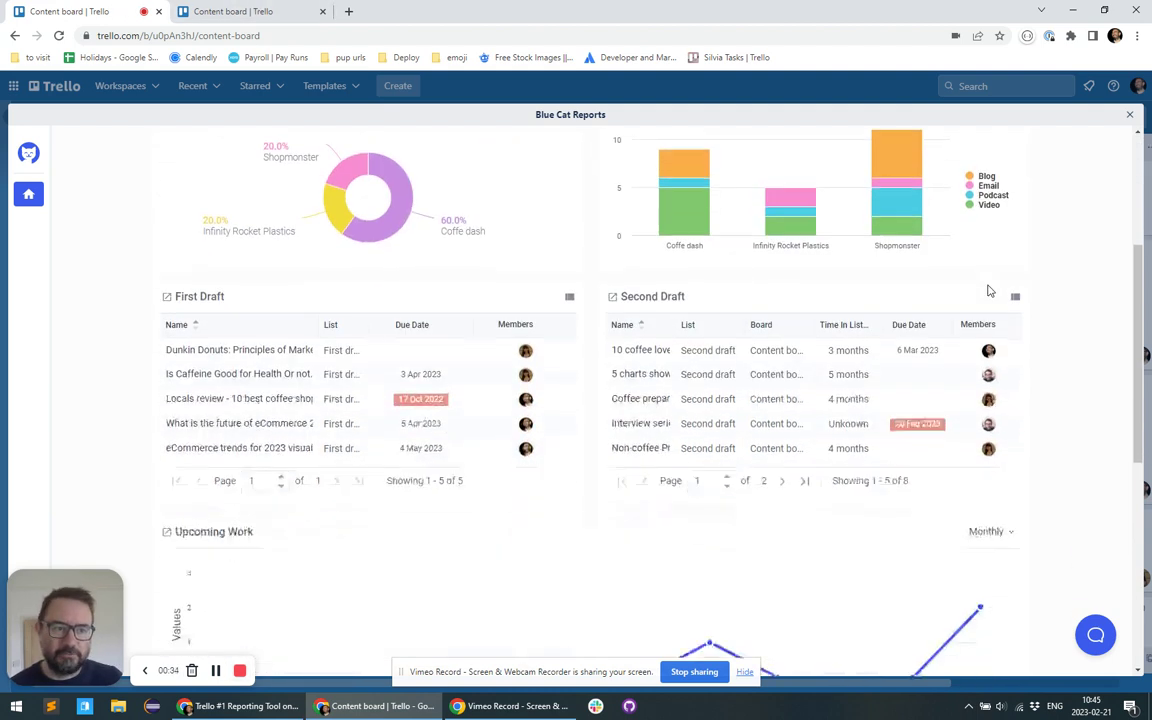
scroll(755, 358, up, 3)
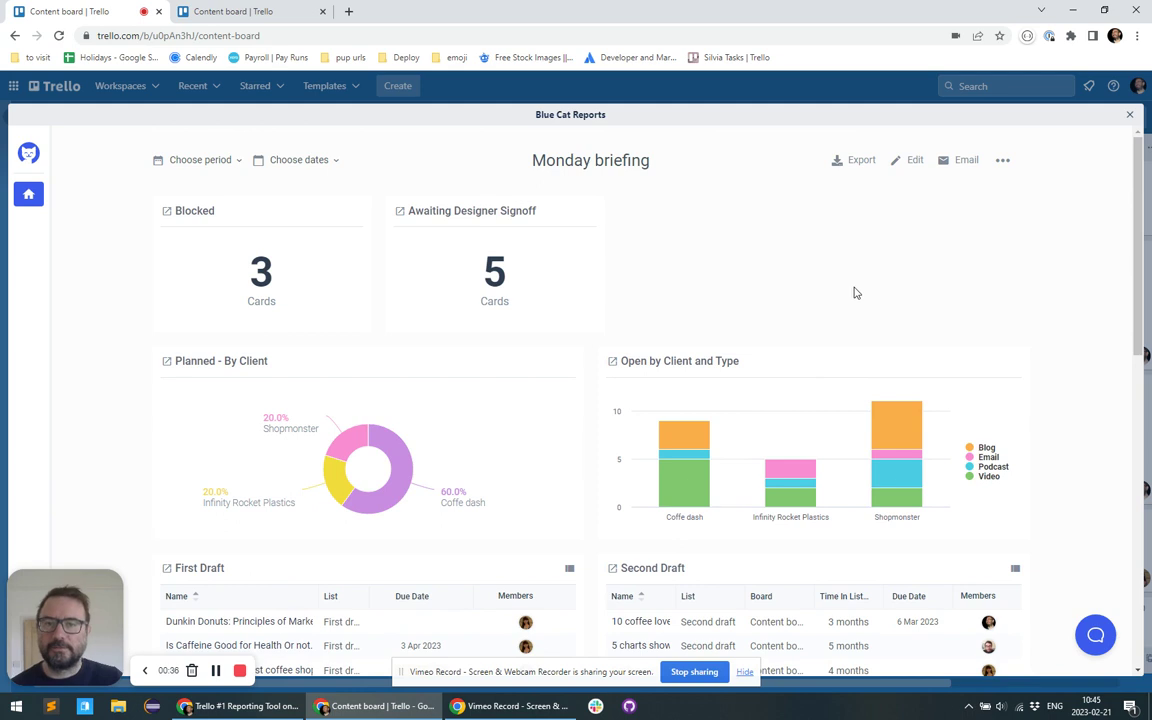
click(245, 14)
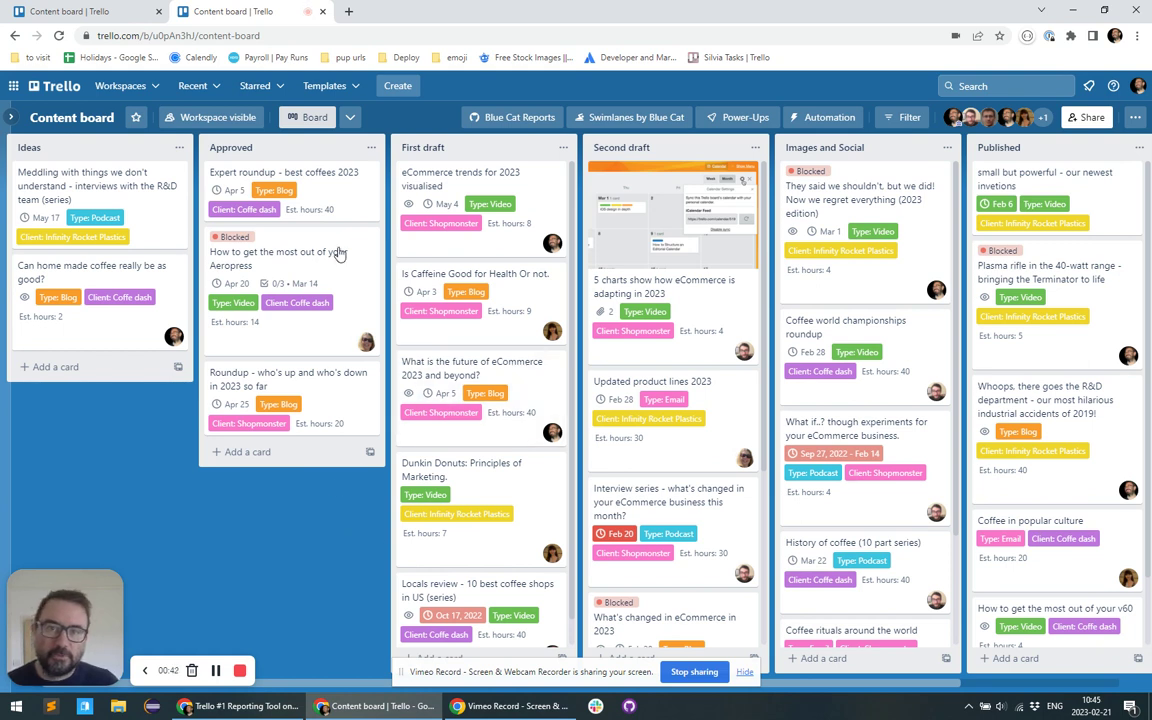
mouse_move(1050, 290)
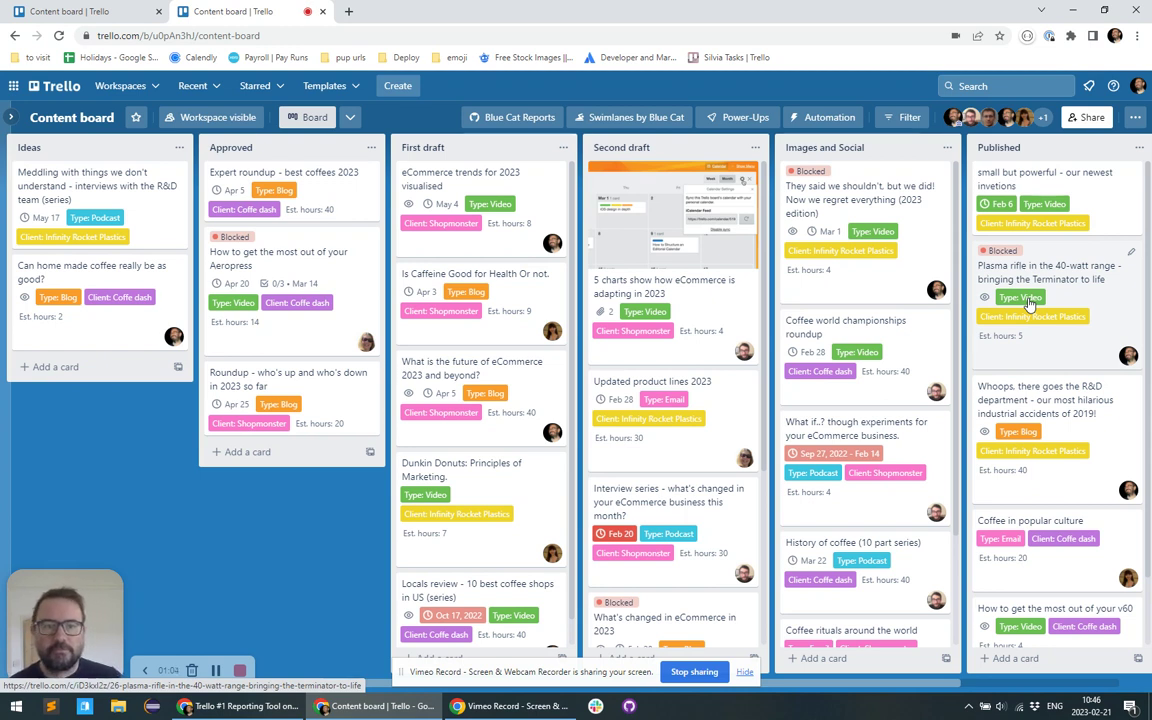
click(522, 295)
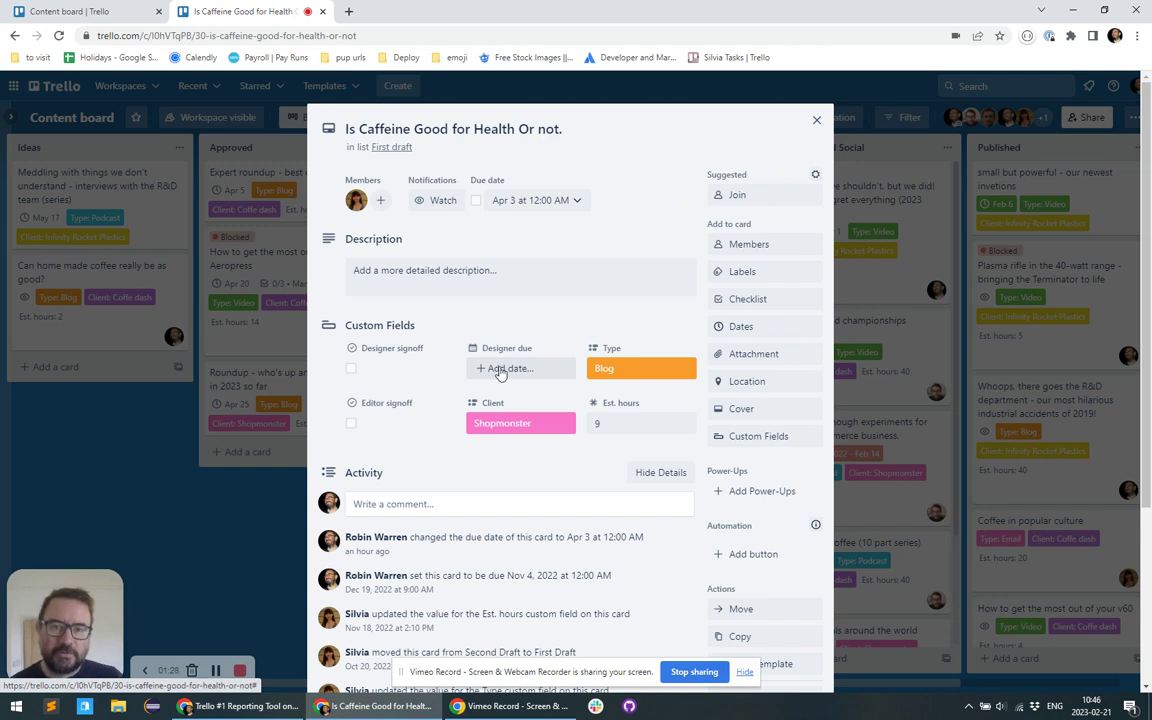
click(511, 426)
click(645, 370)
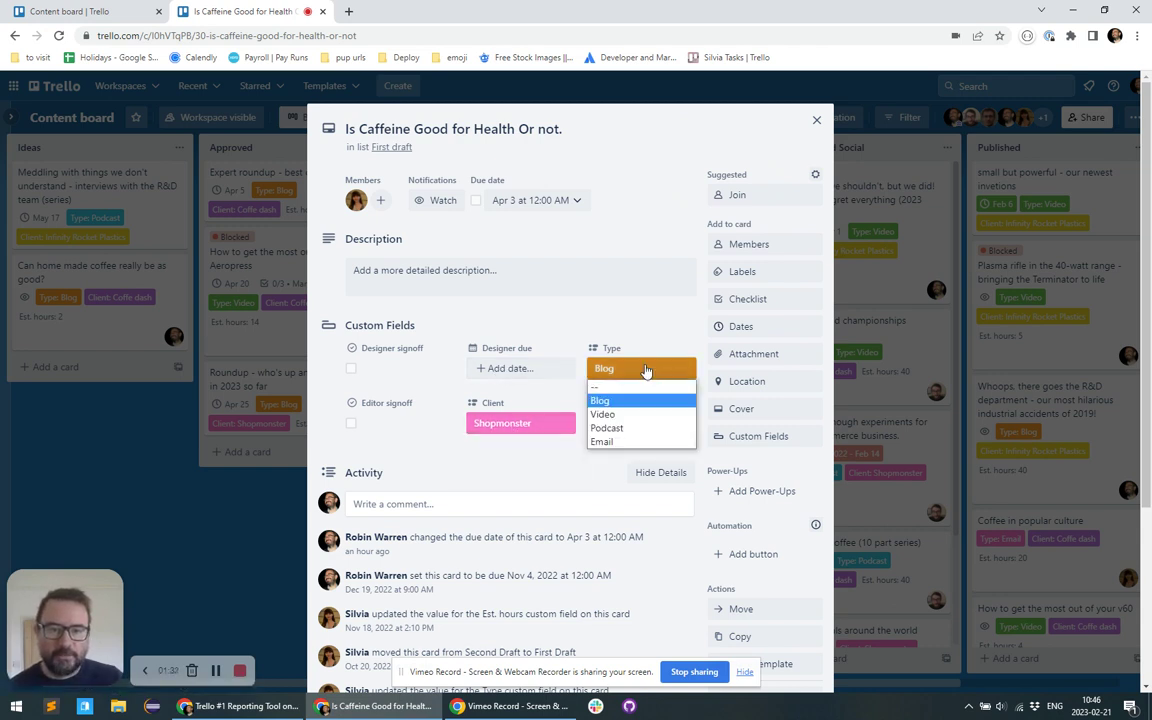
click(645, 370)
click(622, 424)
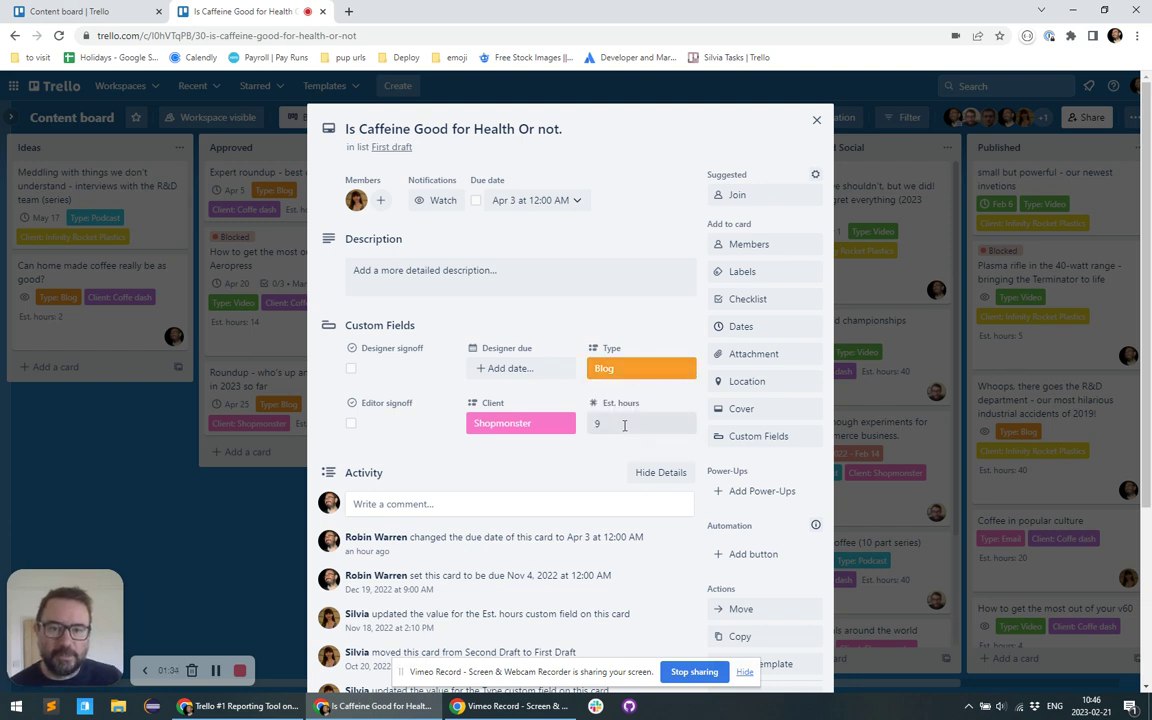
text(9)
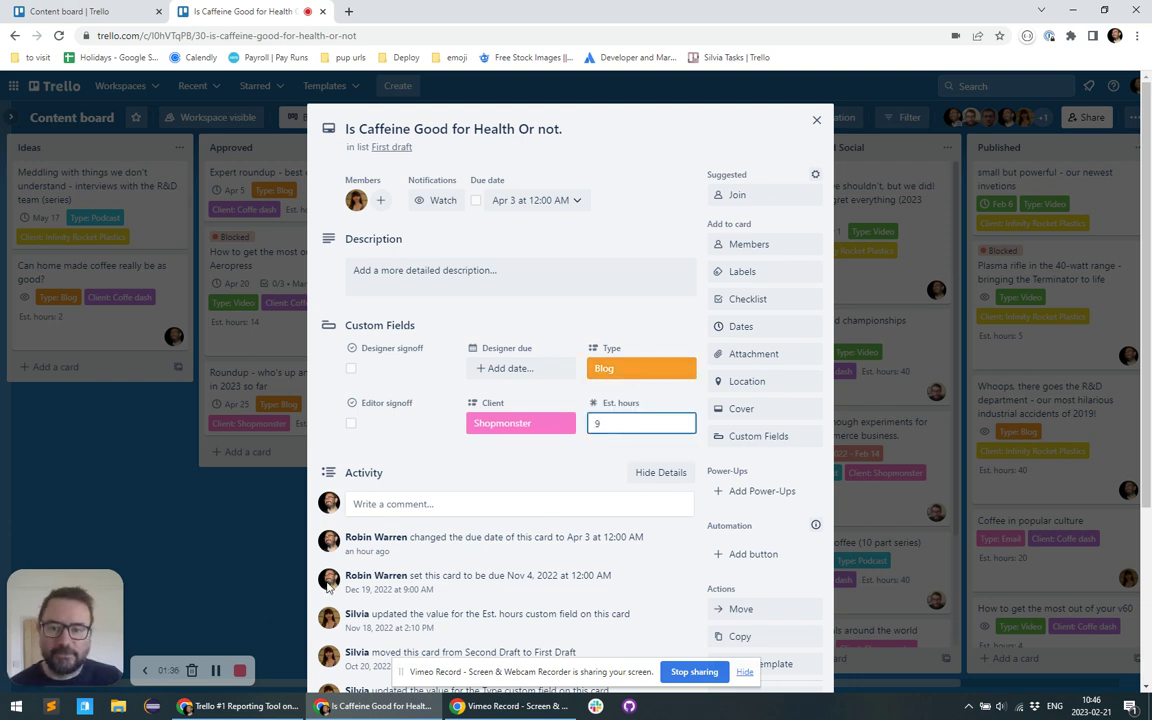
click(251, 570)
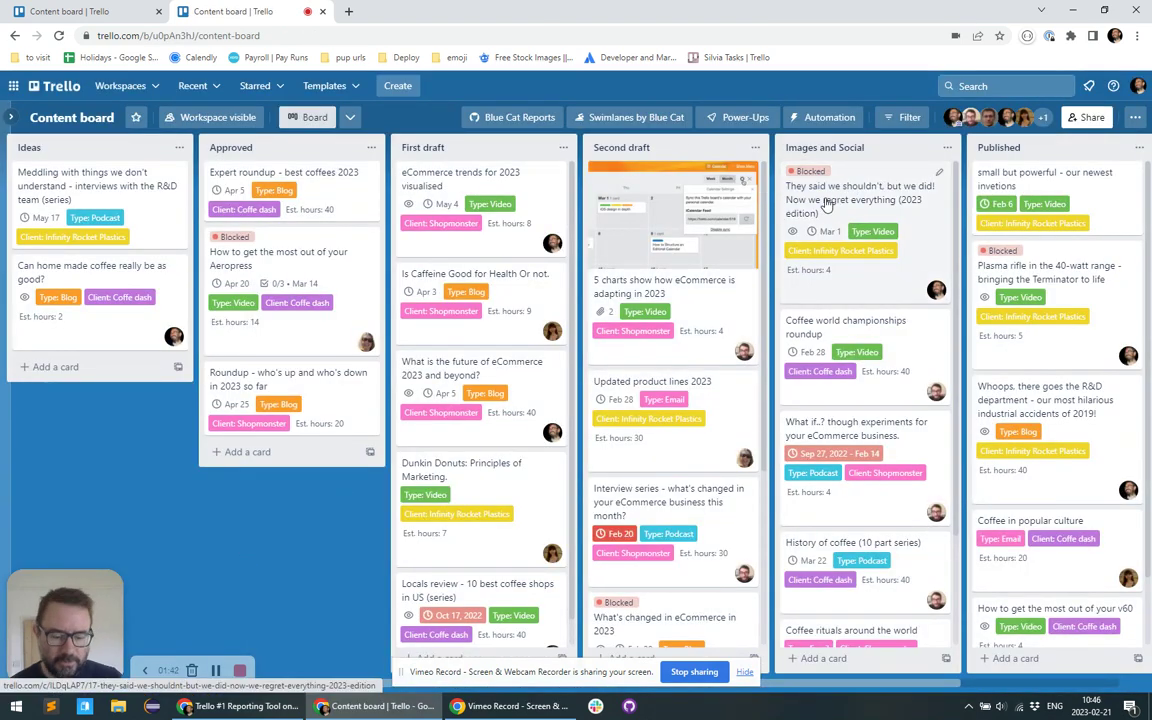
Glance at an Images and Social card's labels, then return to the Blue Cat Reports tab.
key(l)
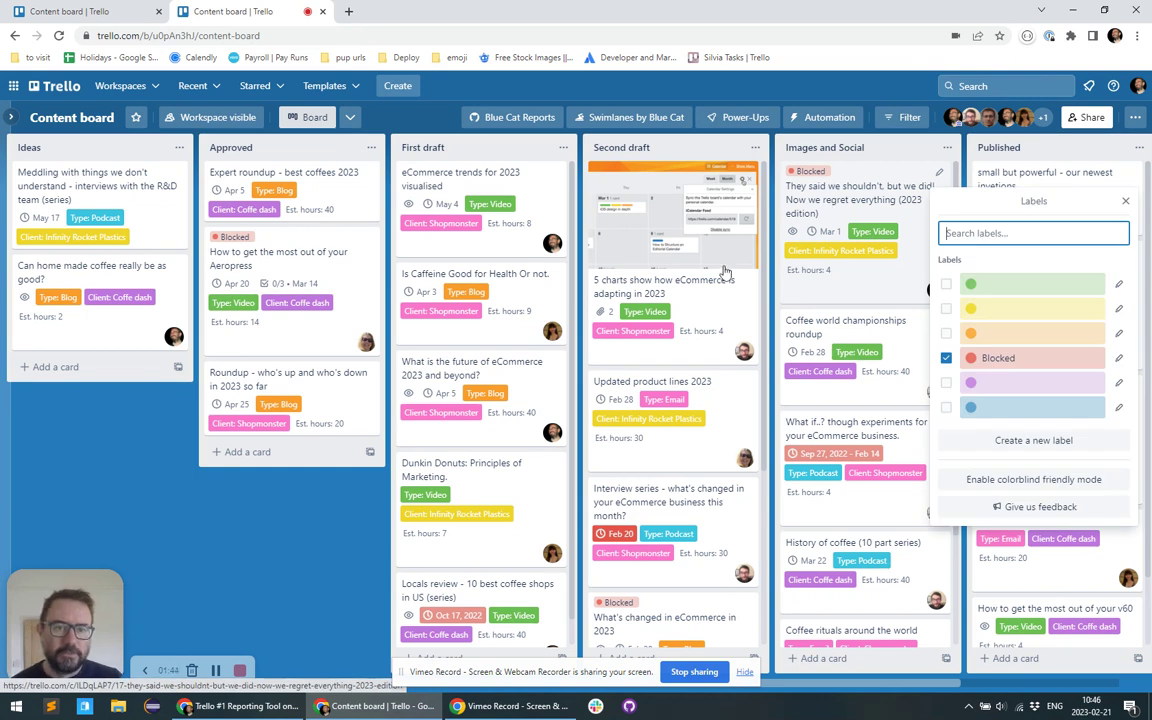
click(333, 525)
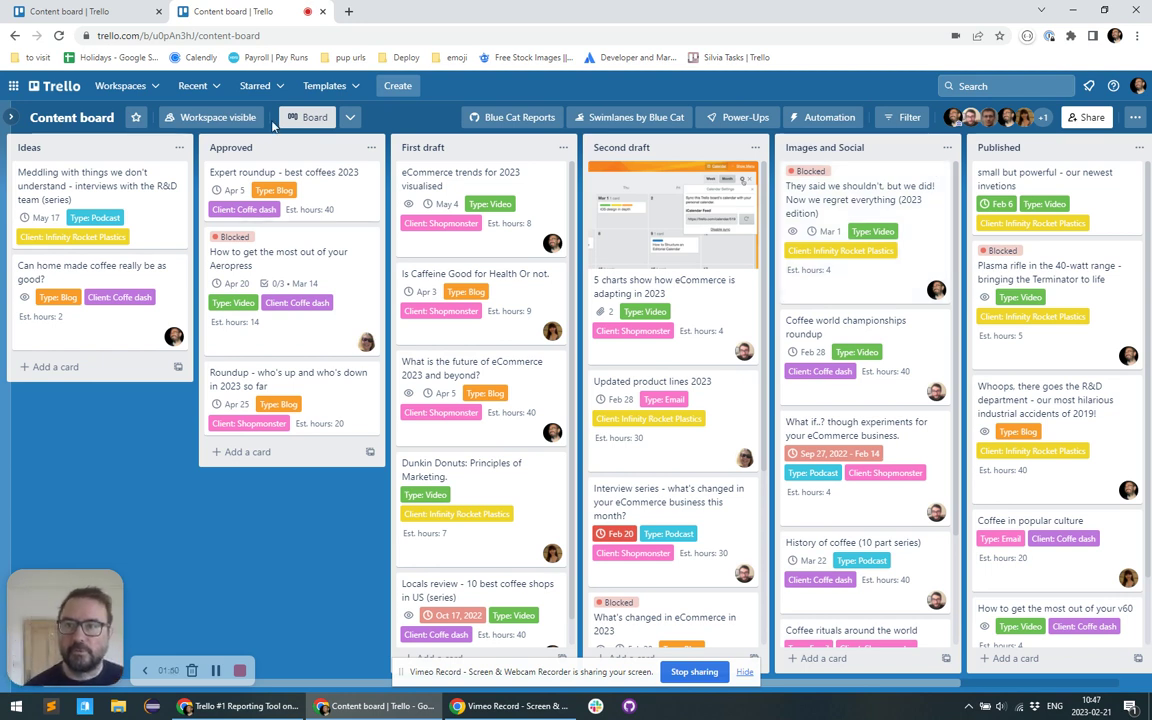
click(90, 11)
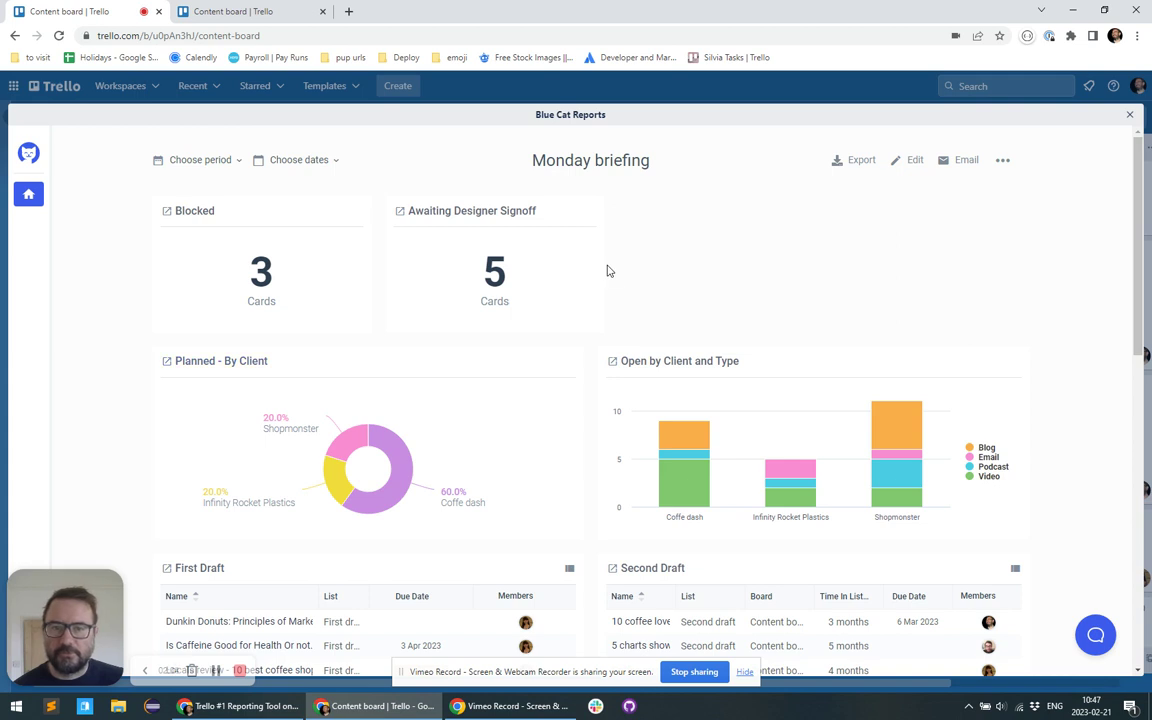
Create a new report named 'demo' from the reports home page.
scroll(608, 270, down, 2)
scroll(608, 270, up, 2)
click(28, 193)
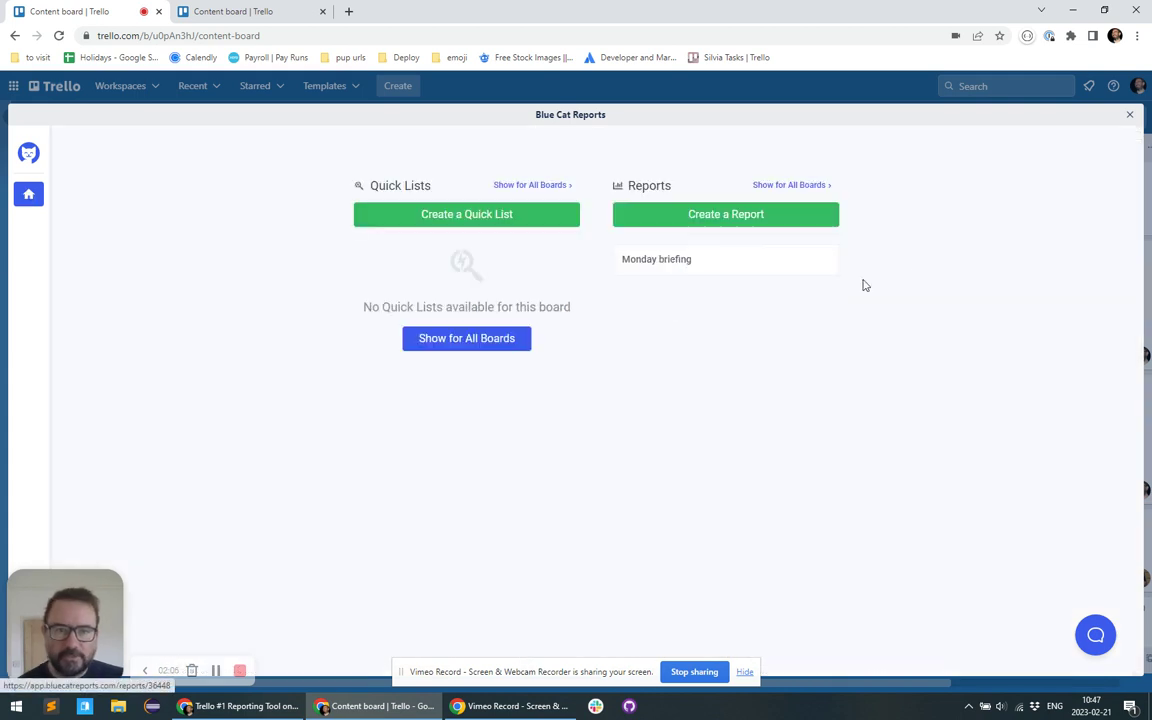
click(756, 220)
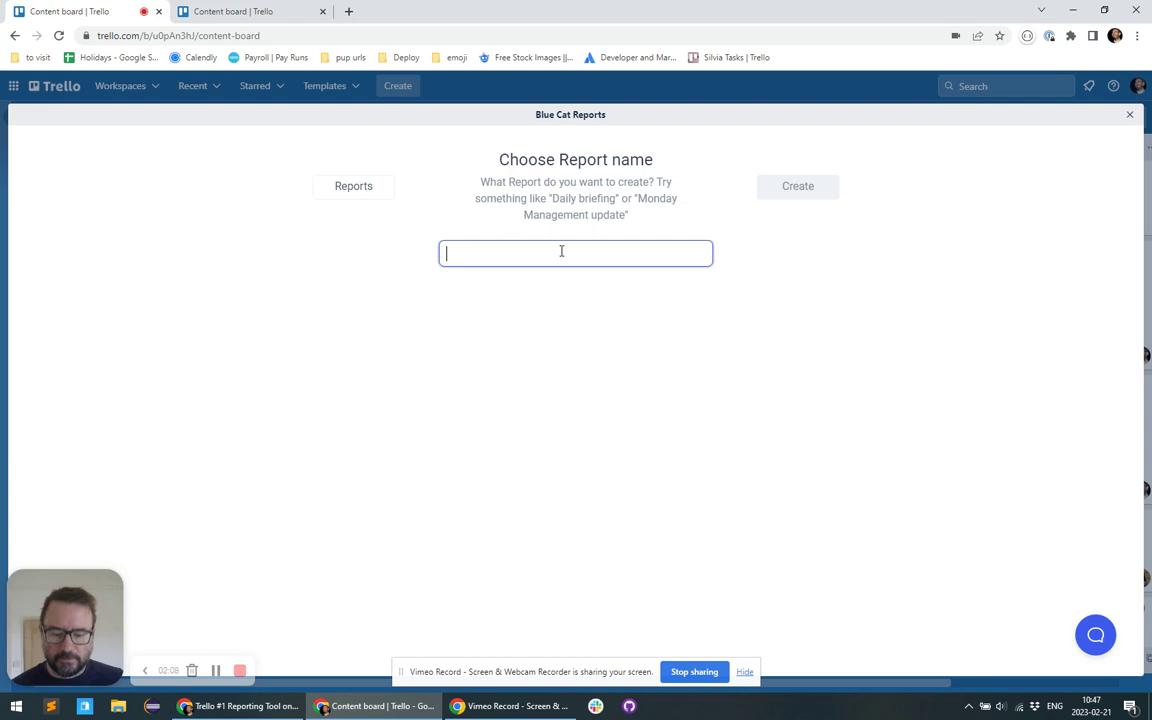
text(demo)
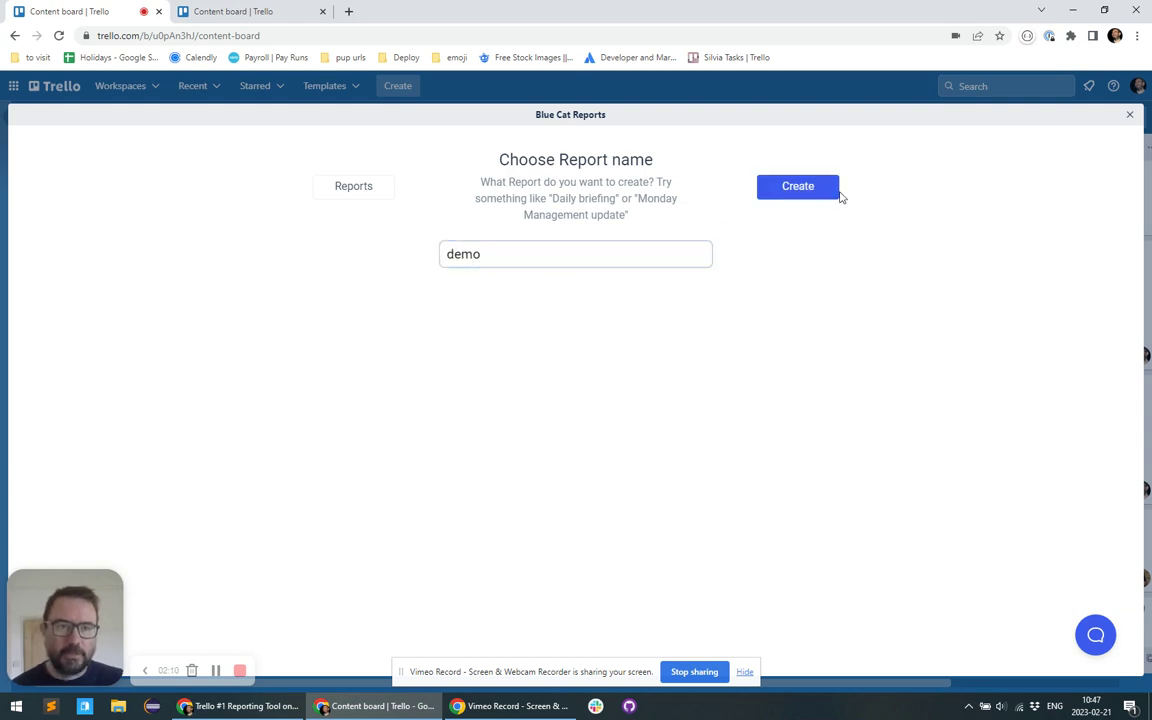
click(828, 194)
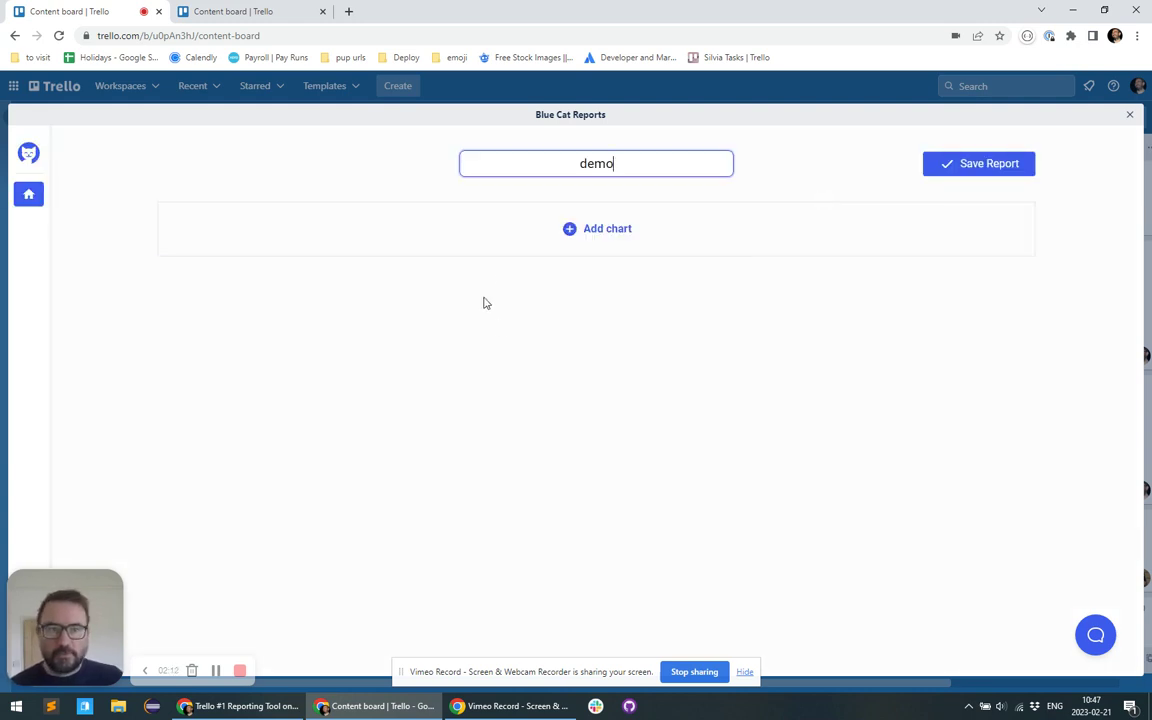
Back out of adding a chart, save the empty demo report, and return home.
click(594, 230)
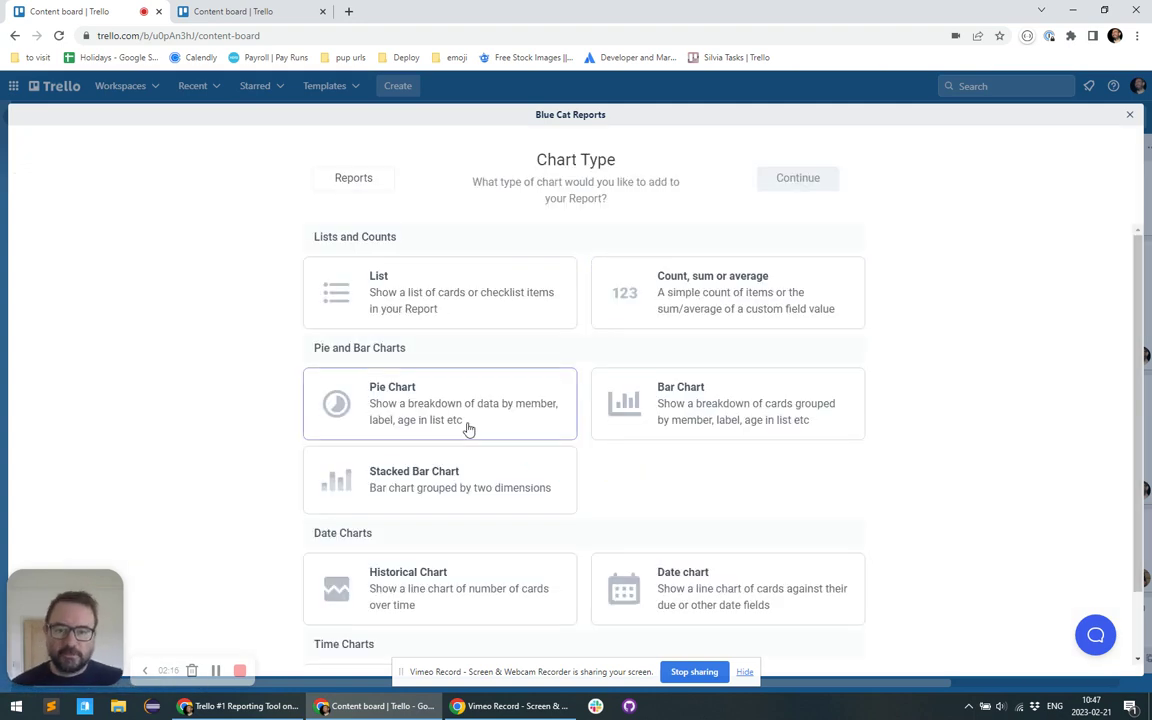
scroll(466, 417, down, 2)
scroll(681, 437, up, 2)
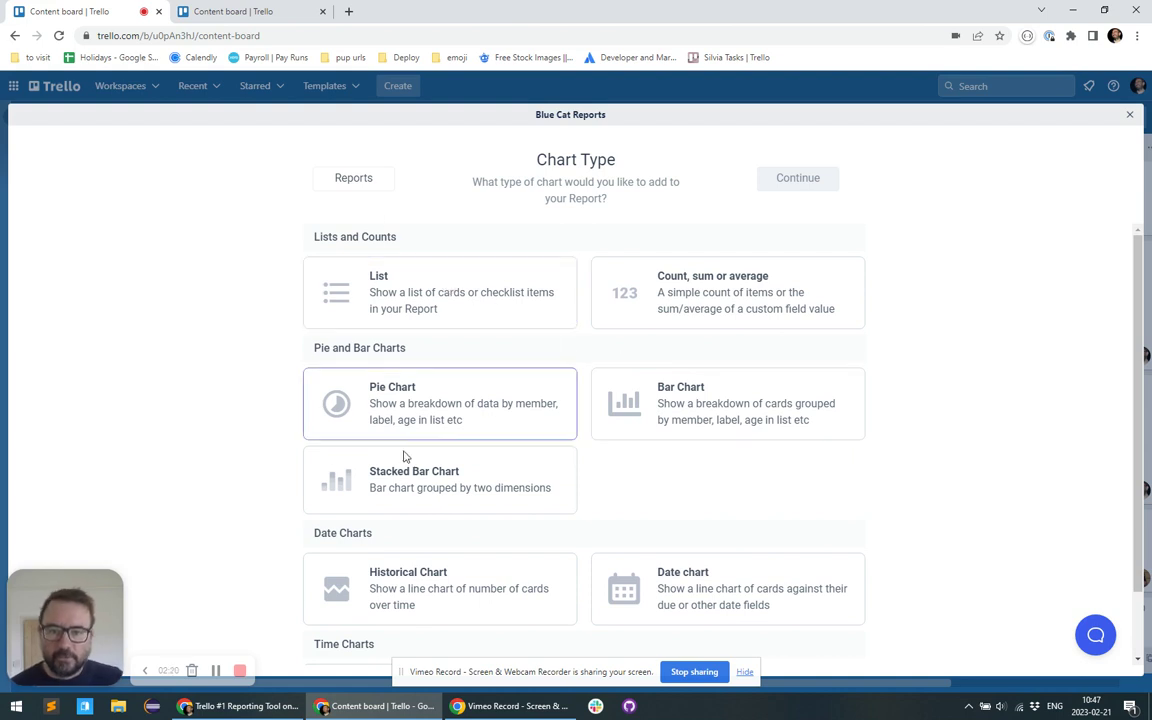
scroll(415, 430, down, 2)
click(362, 180)
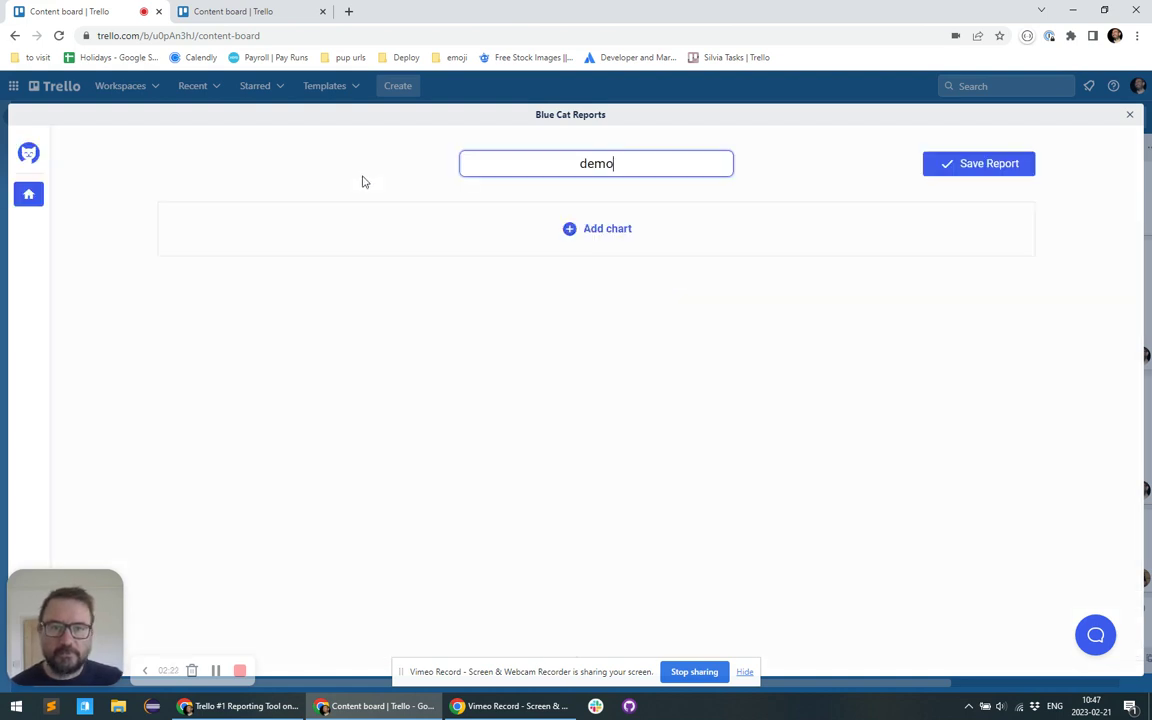
click(965, 166)
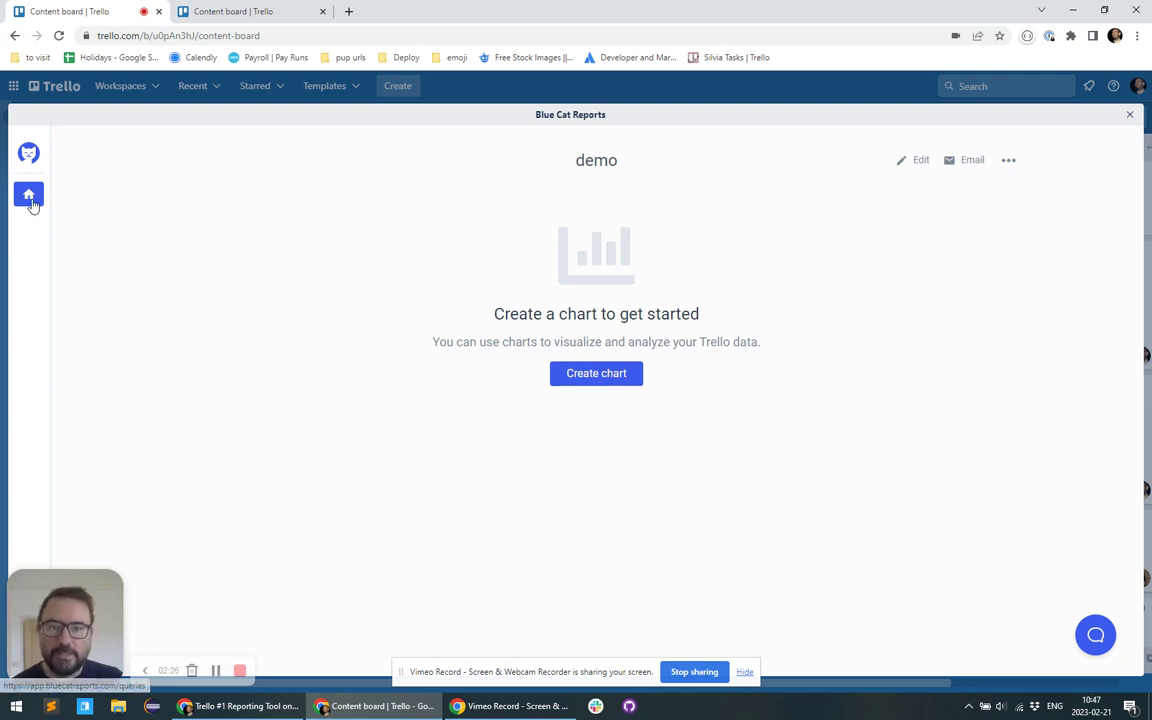
click(30, 196)
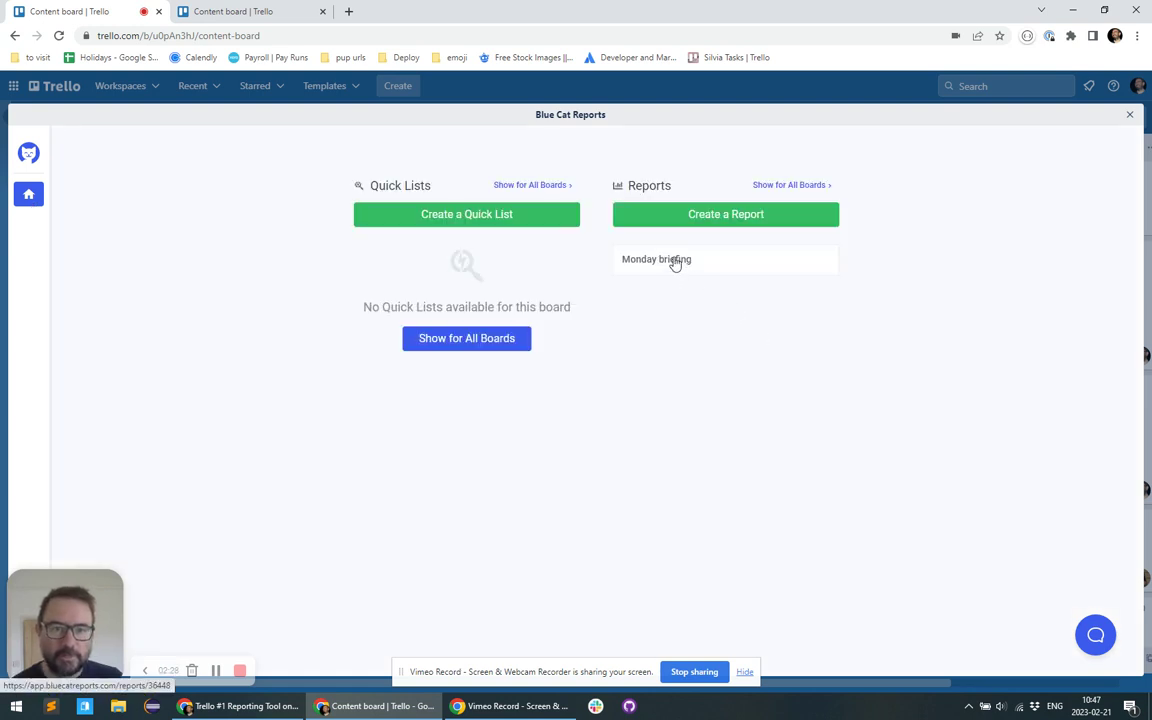
Open the Monday briefing report and the Planned - By Client chart details.
click(674, 260)
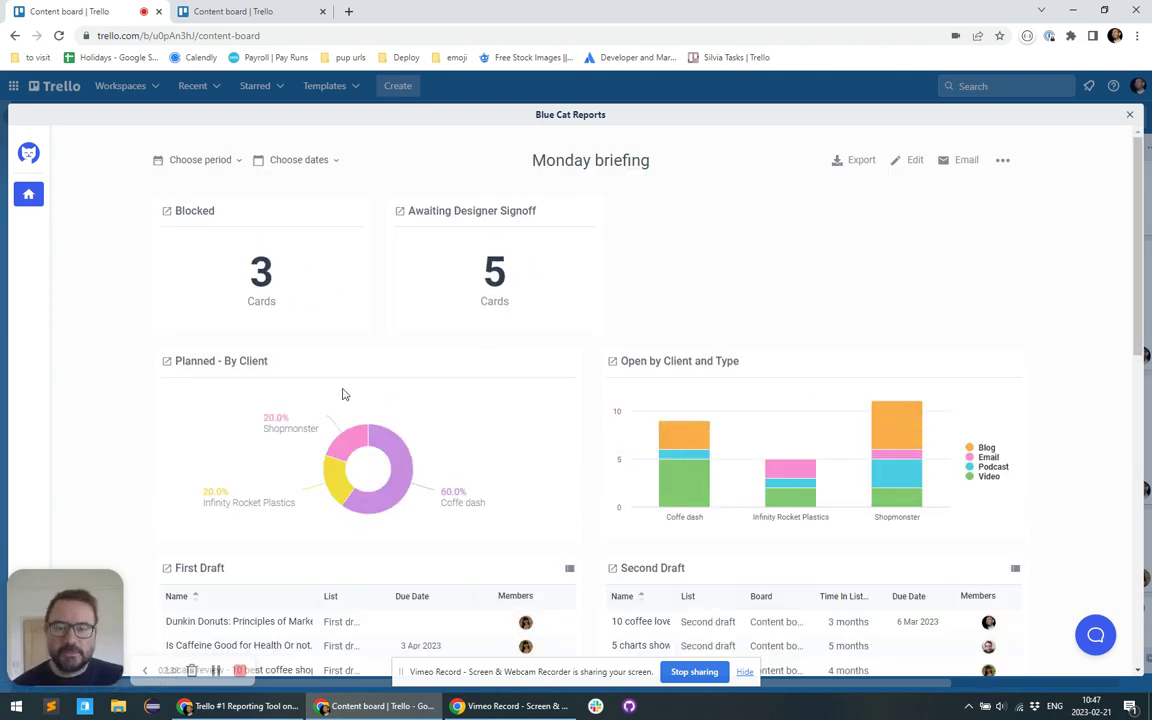
mouse_move(346, 441)
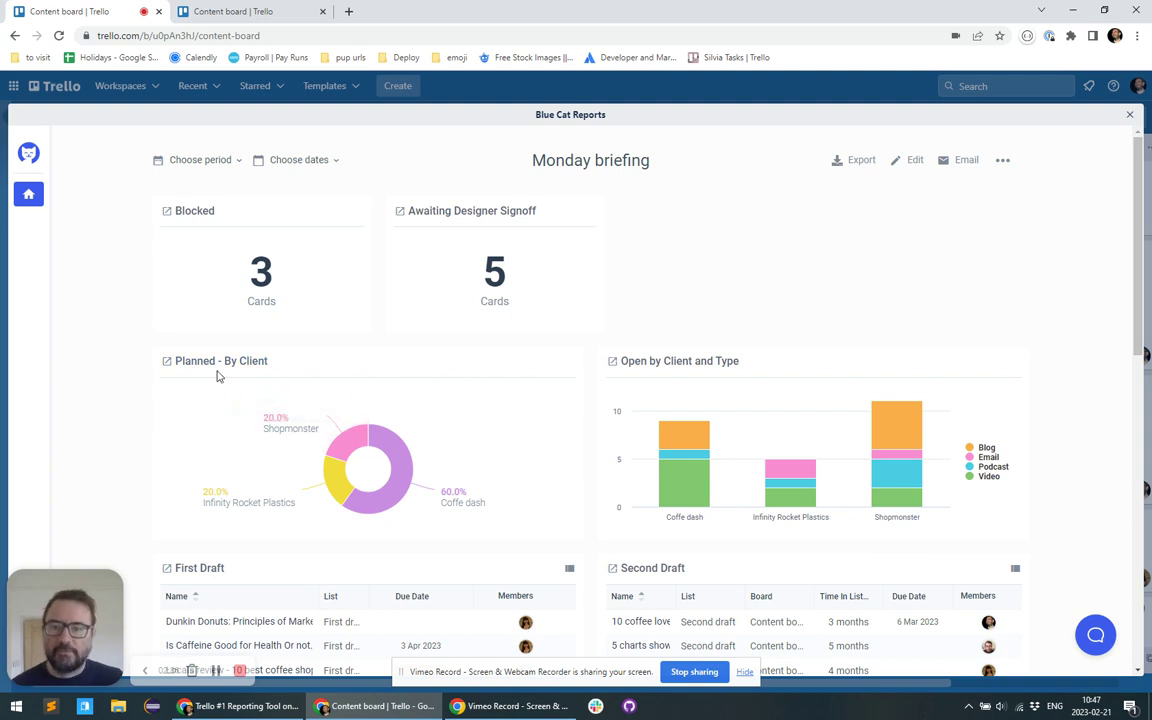
click(226, 365)
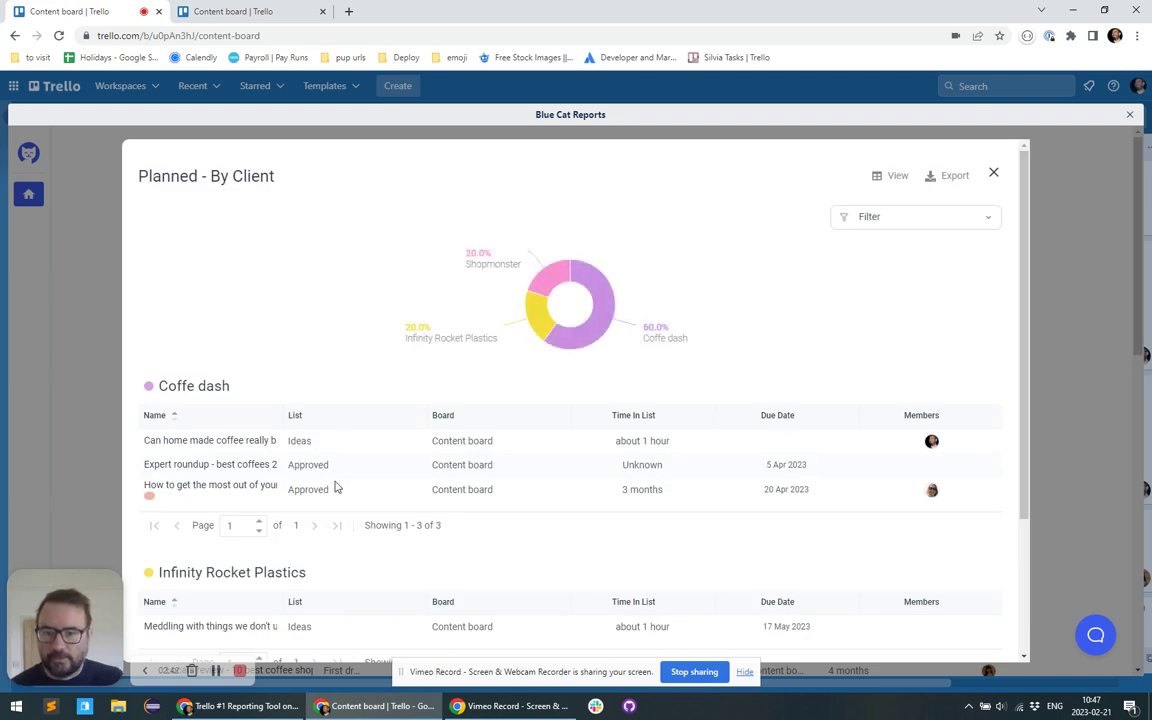
scroll(450, 520, down, 3)
scroll(530, 450, up, 3)
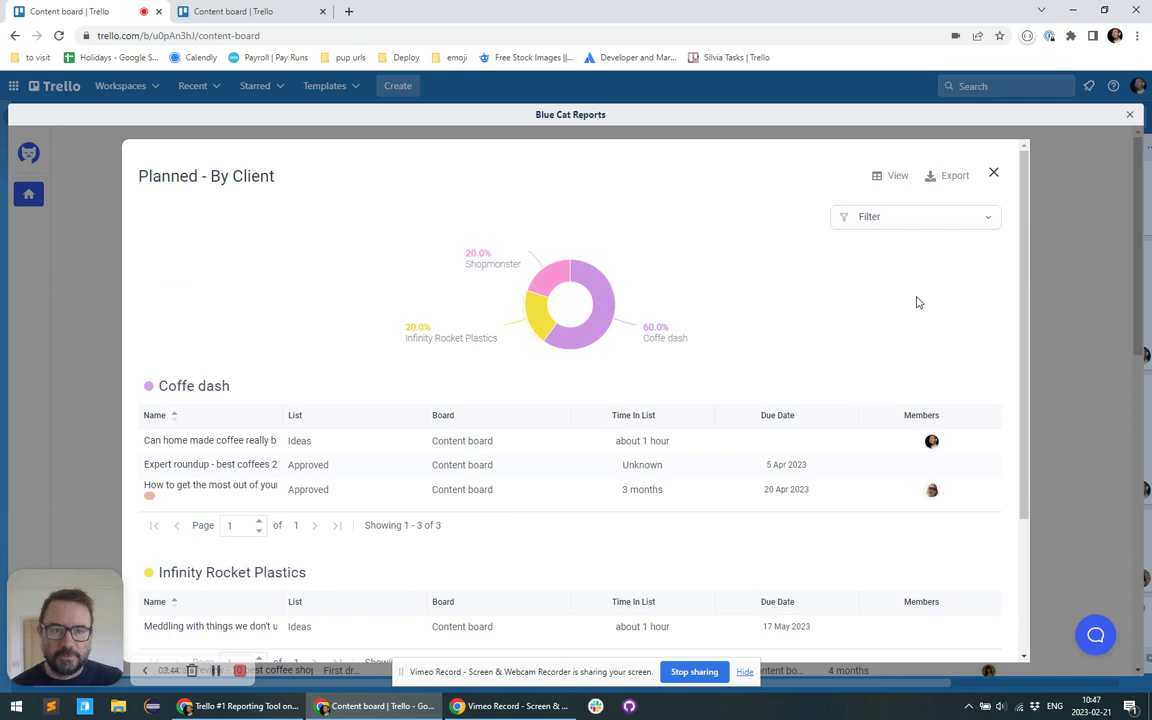
Filter the breakdown by Designer signoff, showing checked cards, then unchecked cards.
click(918, 227)
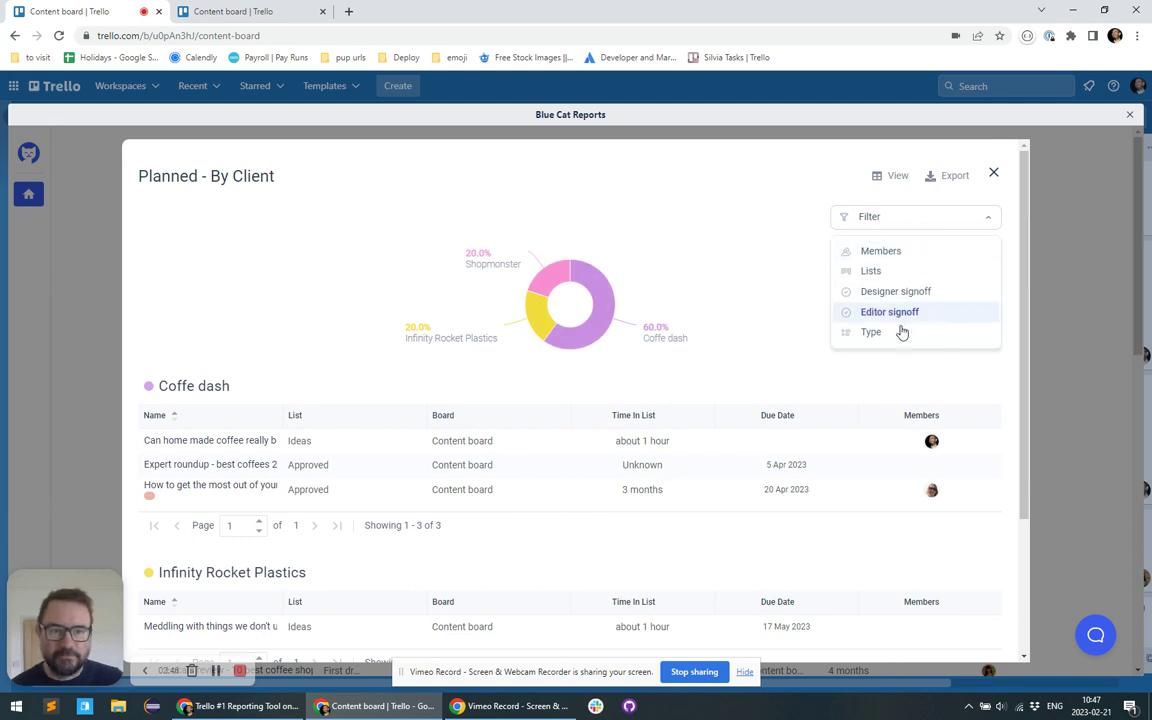
click(896, 293)
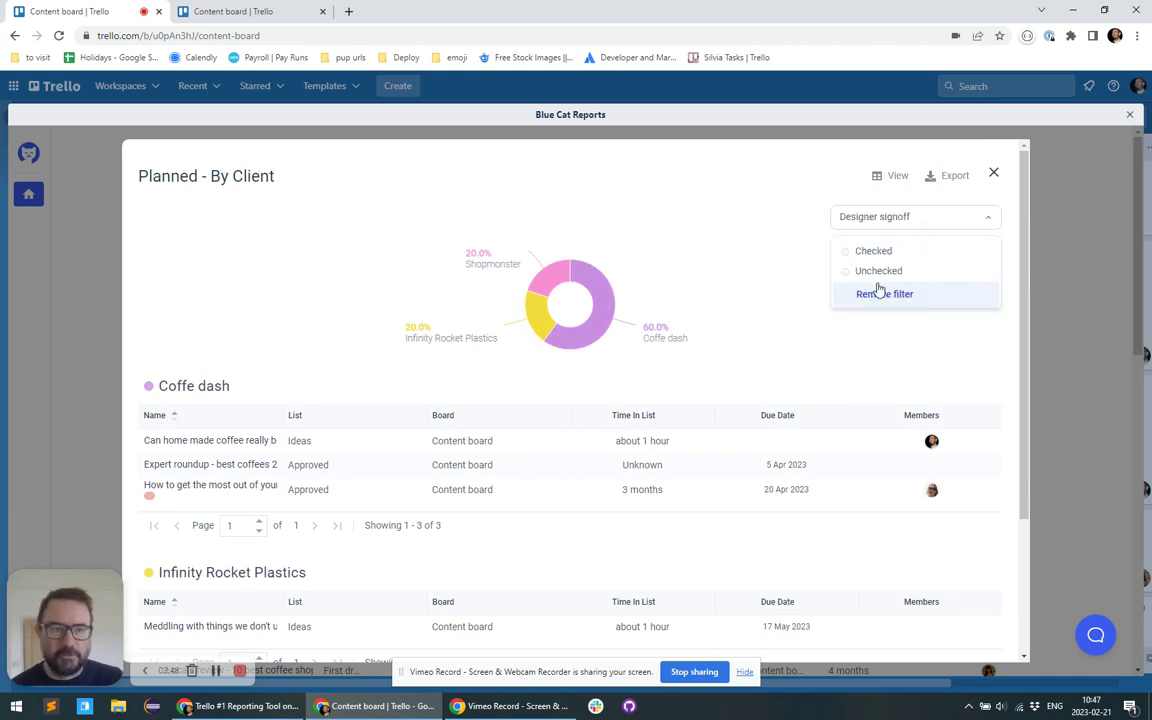
click(877, 271)
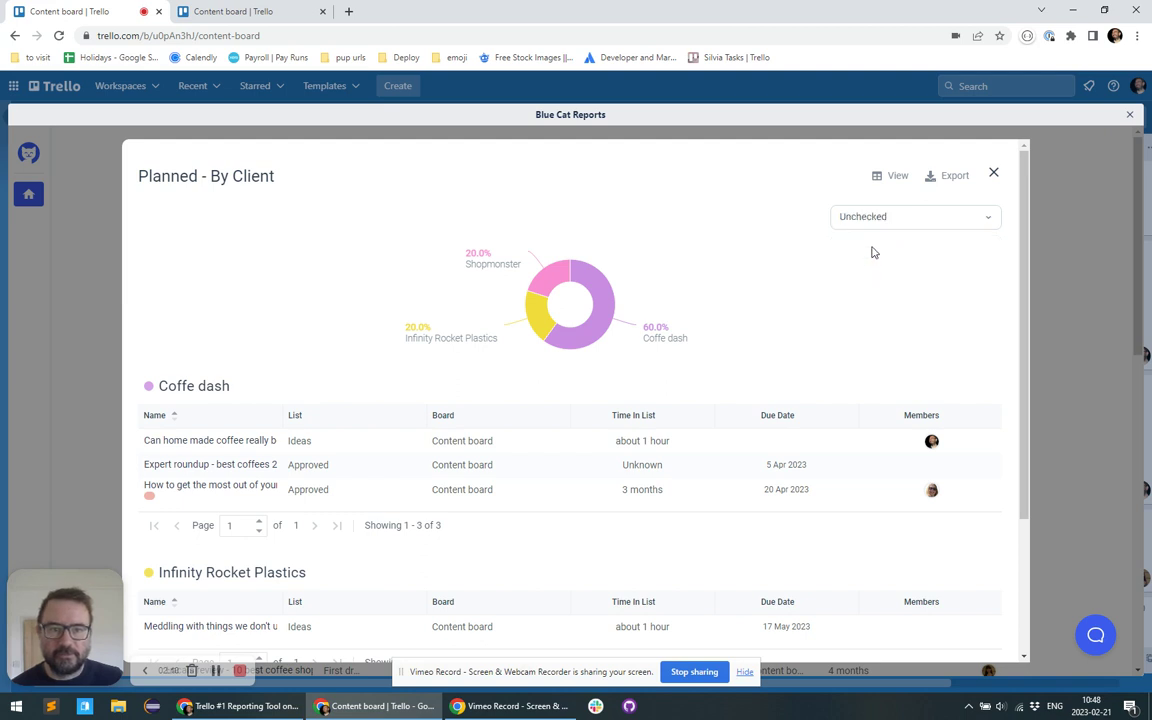
click(880, 217)
click(872, 250)
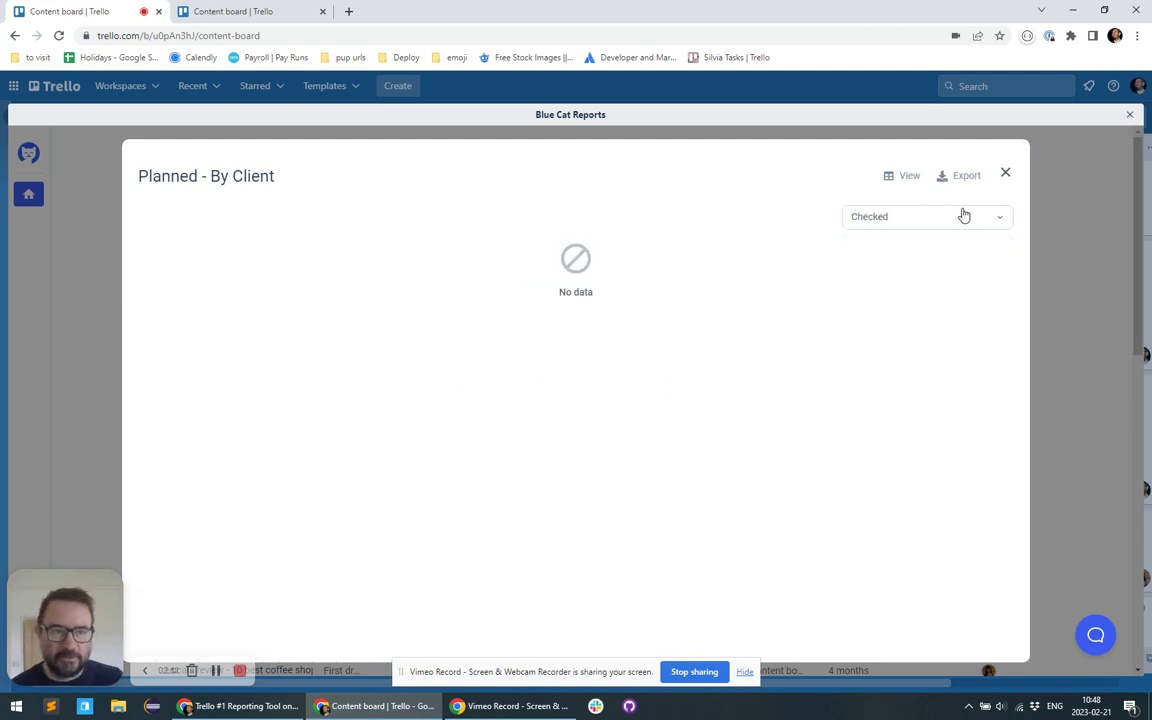
click(964, 216)
click(903, 296)
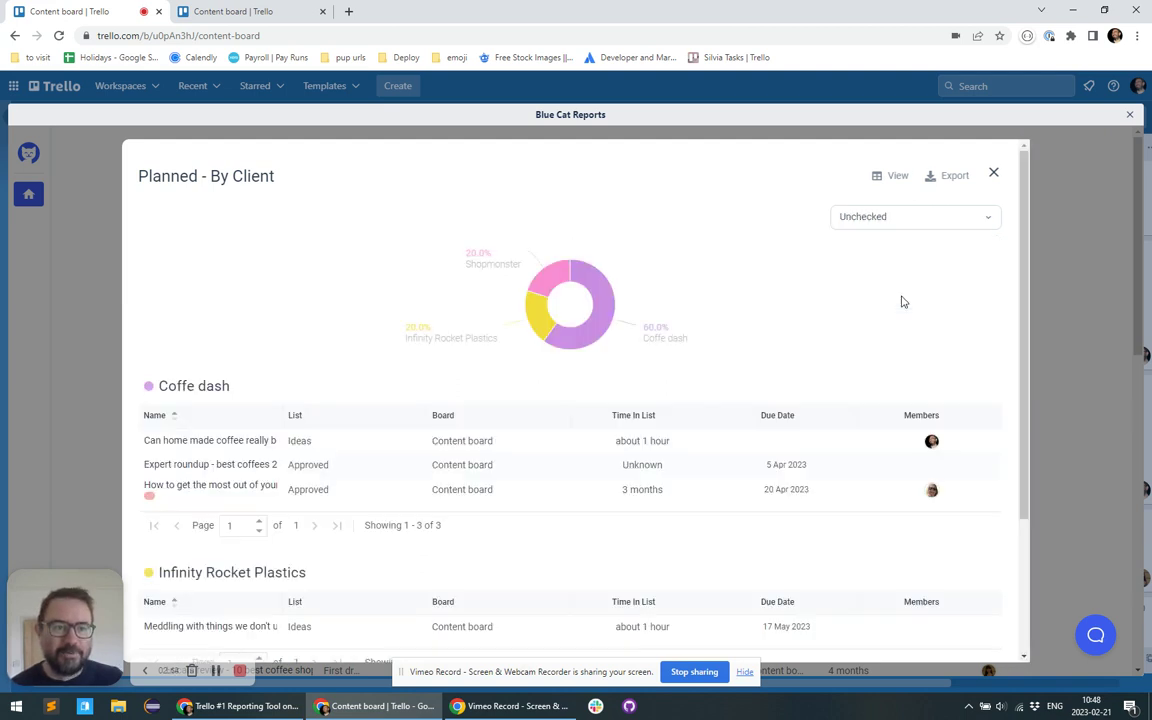
Close Planned - By Client and add a Start Date column to the Blocked cards table.
click(995, 175)
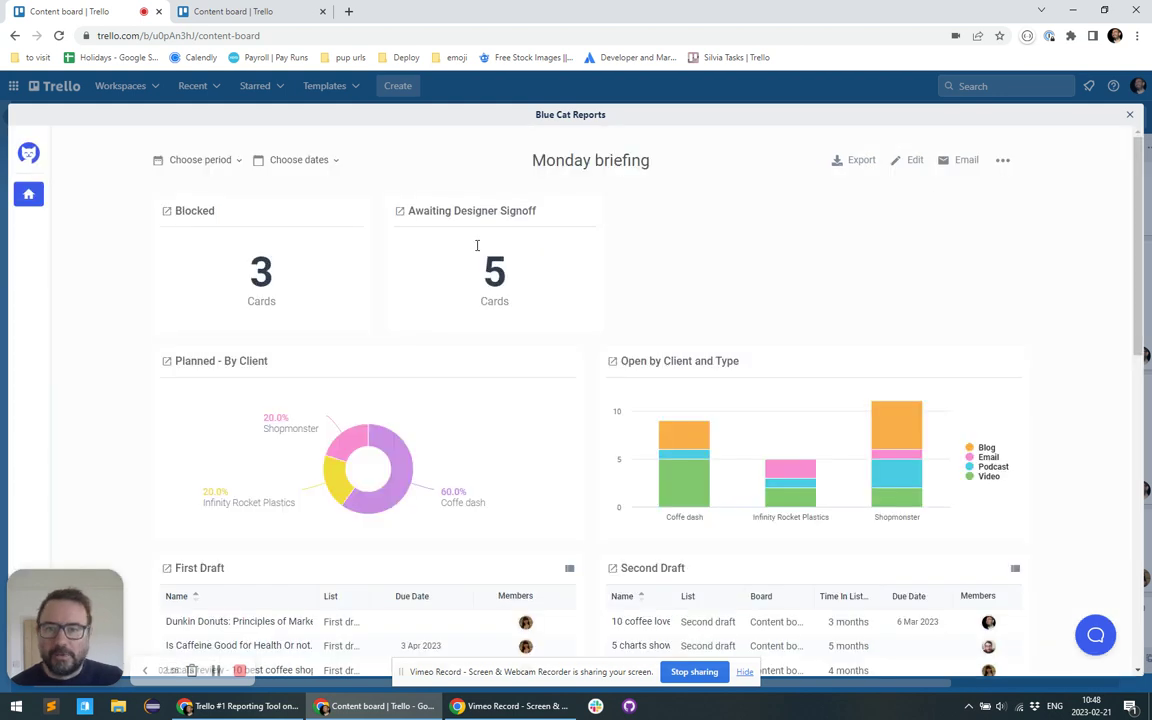
click(189, 212)
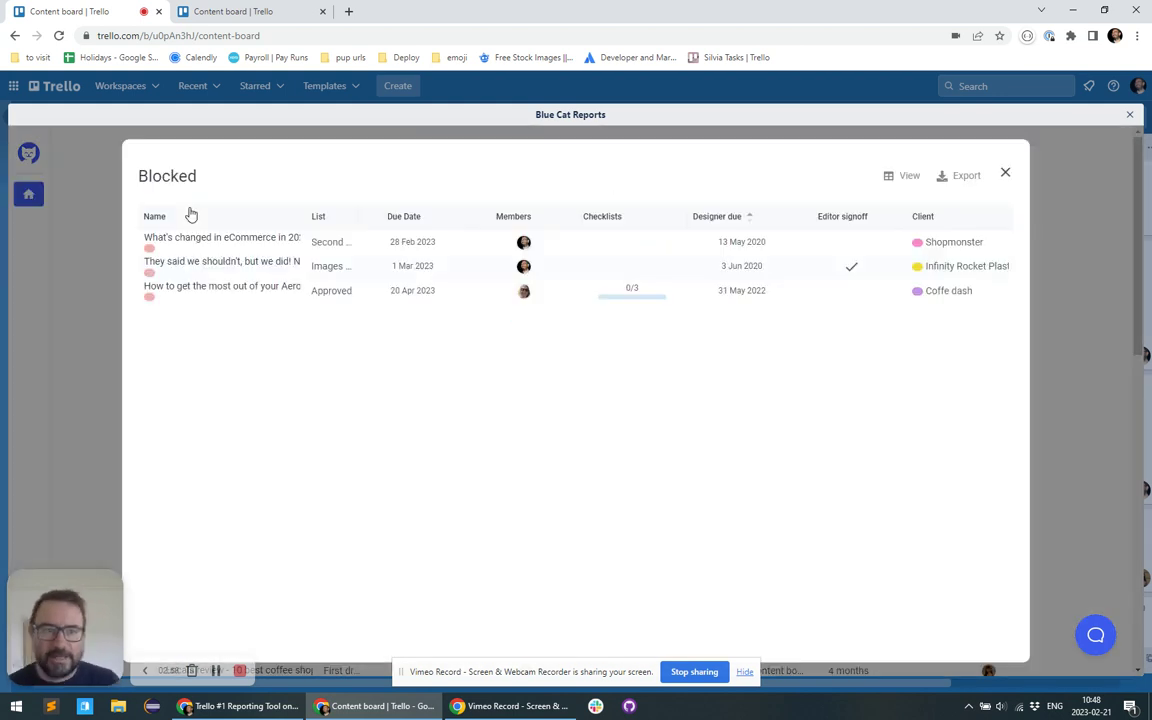
click(898, 177)
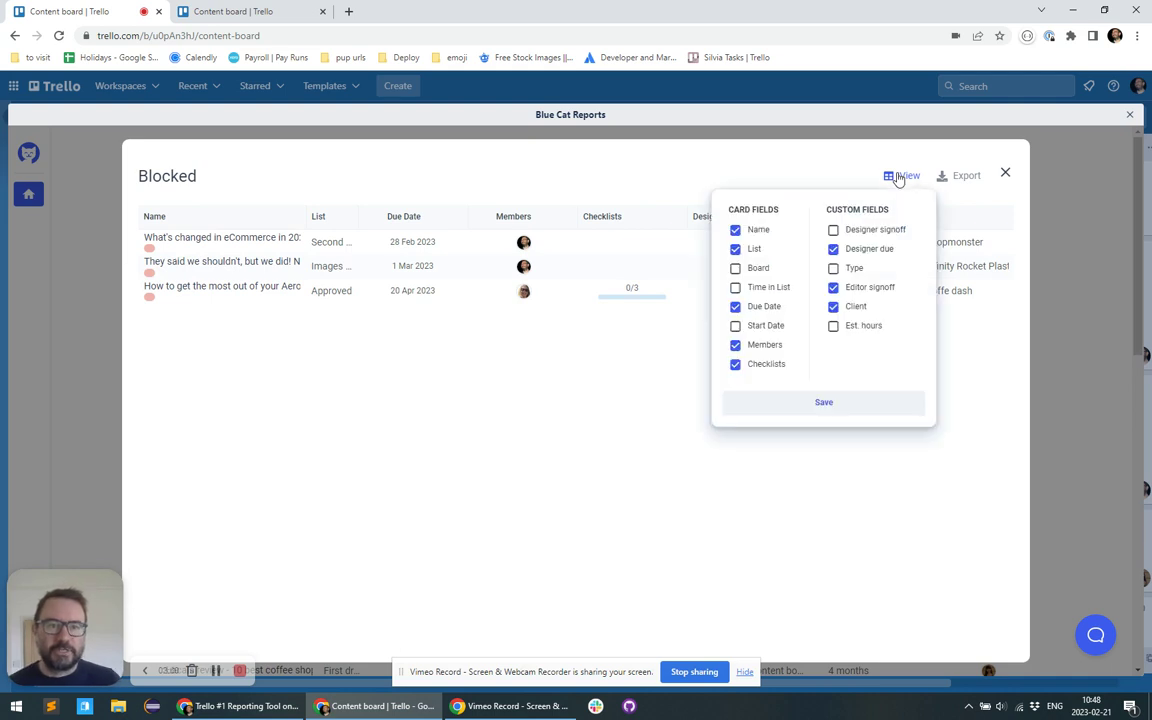
click(838, 405)
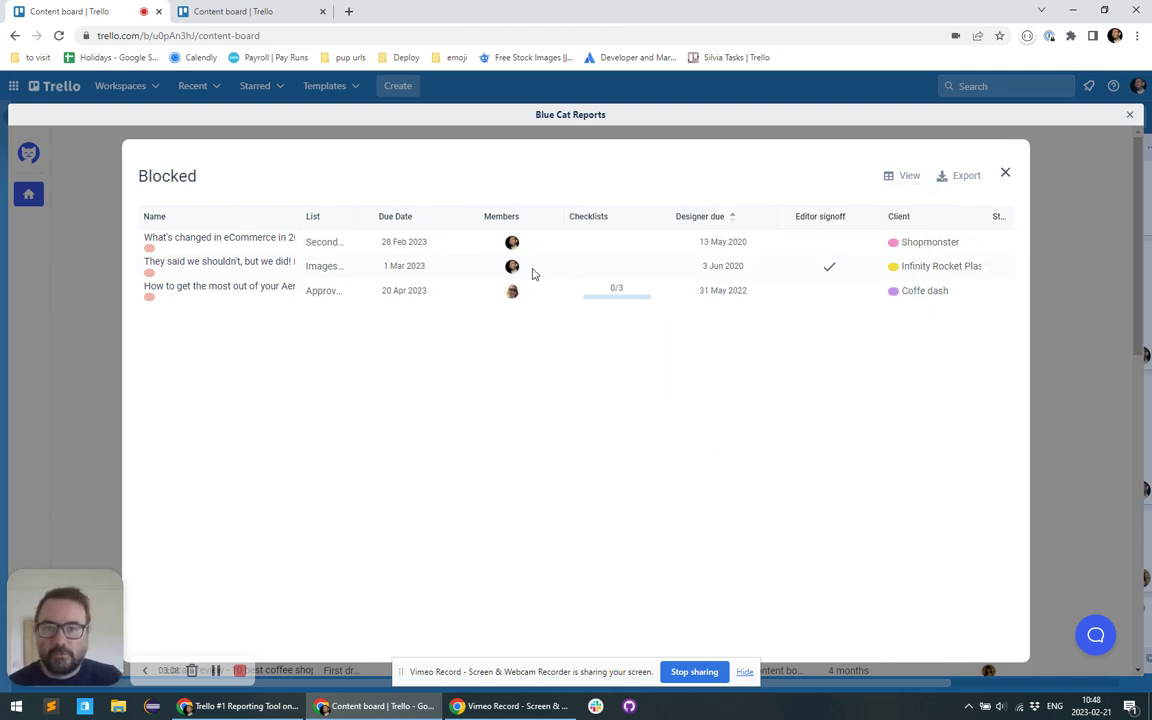
Close the Blocked details and scroll down to the Upcoming Work chart.
click(1005, 173)
scroll(886, 278, down, 3)
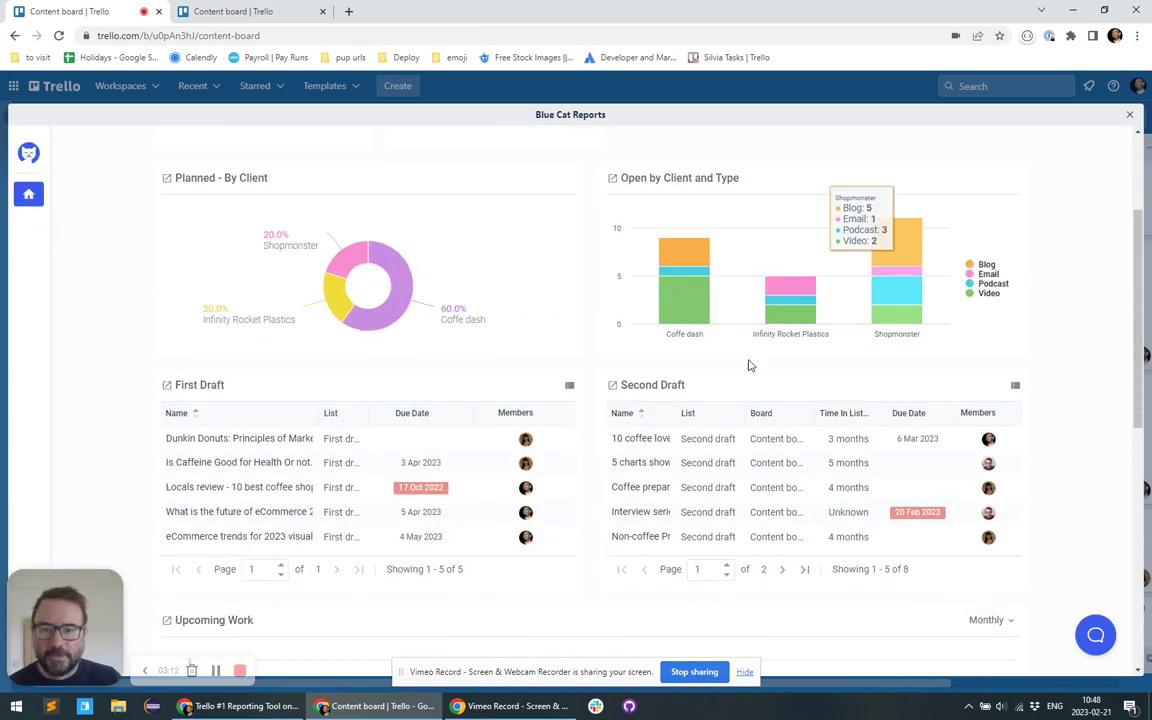
scroll(864, 293, down, 3)
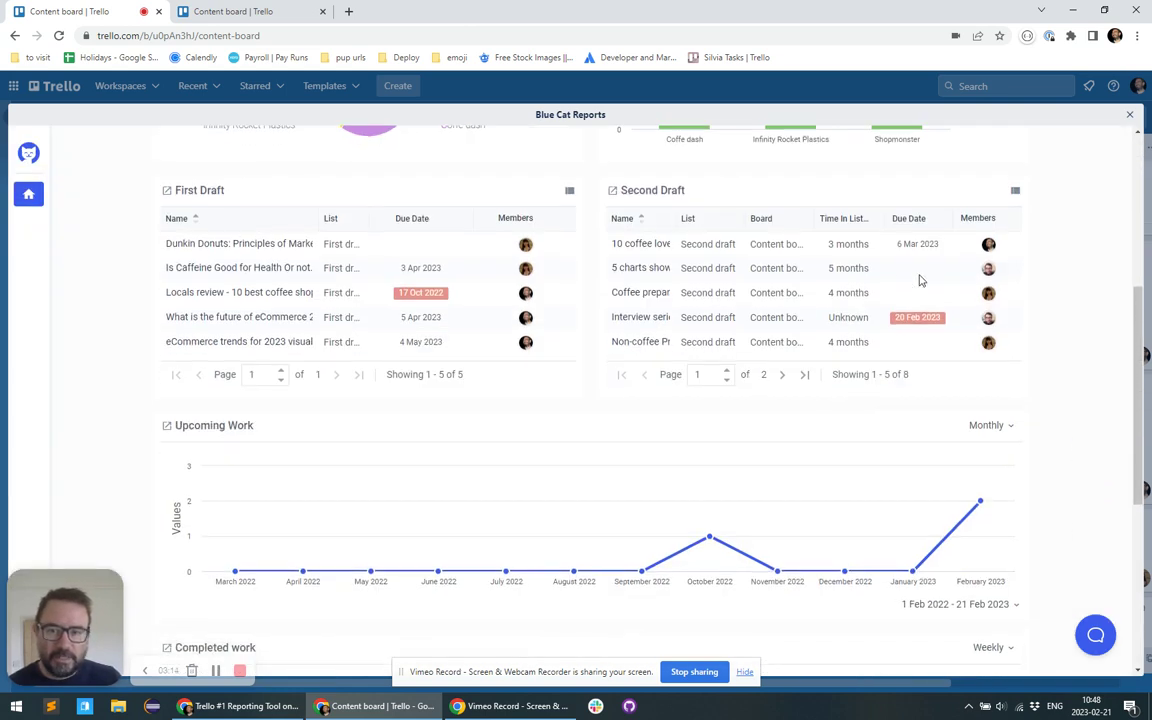
scroll(920, 280, down, 3)
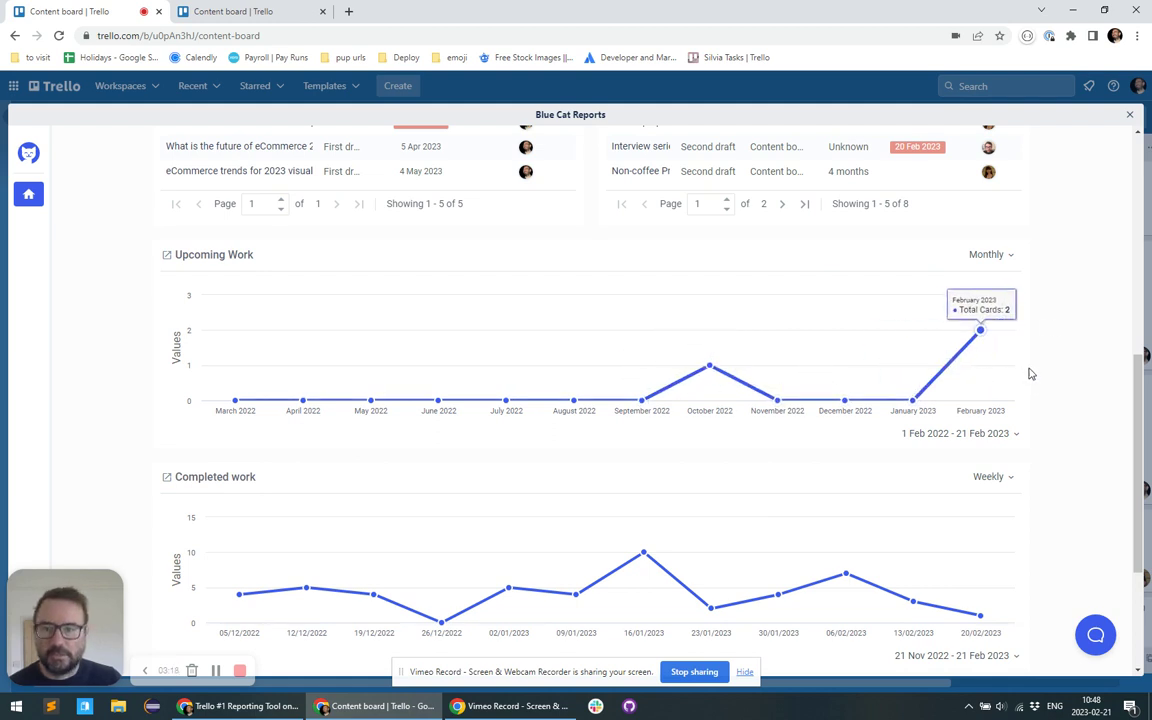
End the Upcoming Work date range on 31 March 2023 and switch it to Weekly.
click(1000, 437)
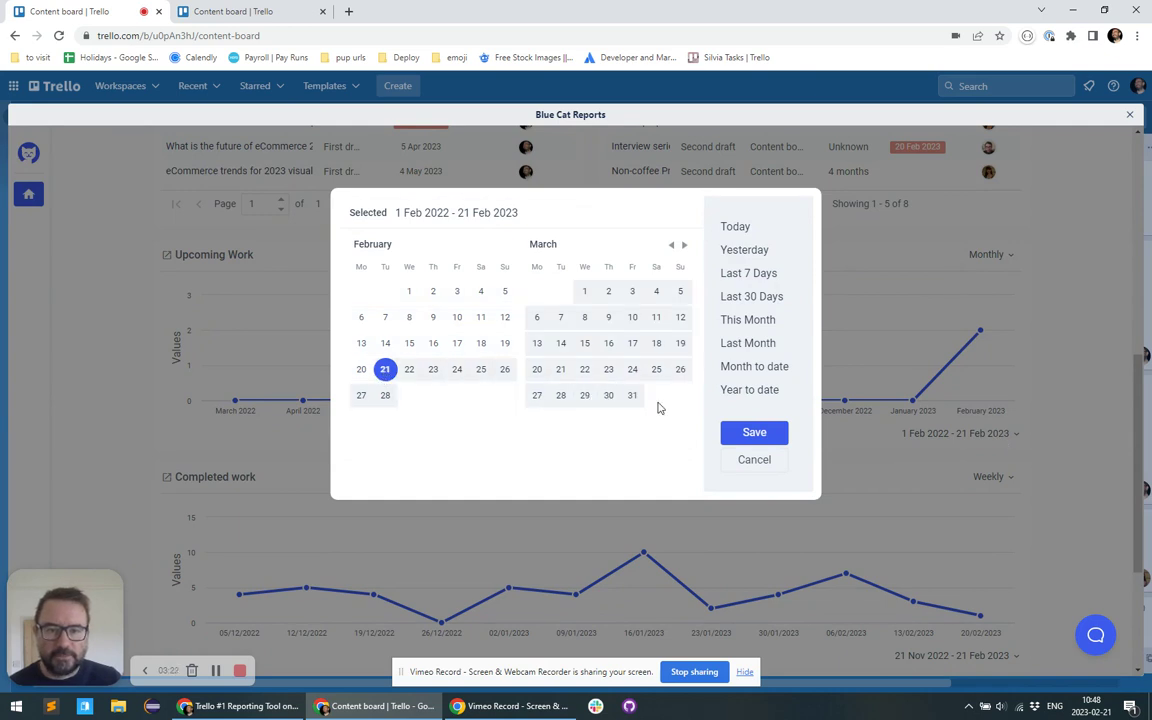
click(632, 395)
click(754, 432)
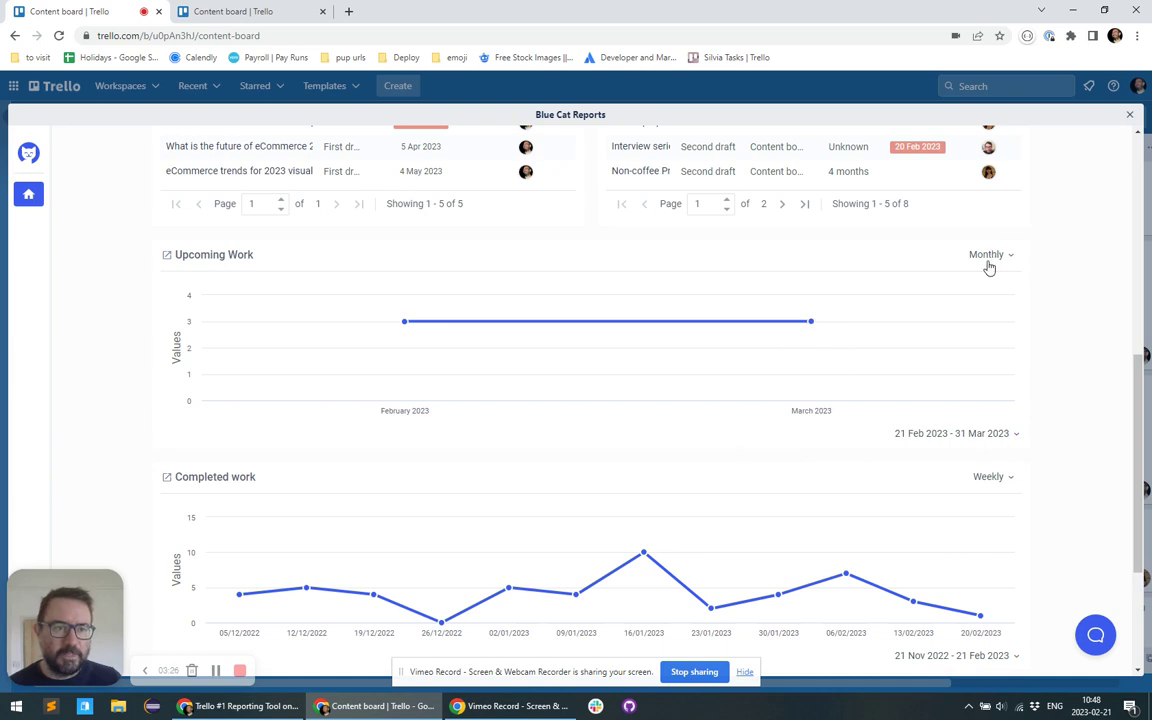
click(988, 258)
click(990, 302)
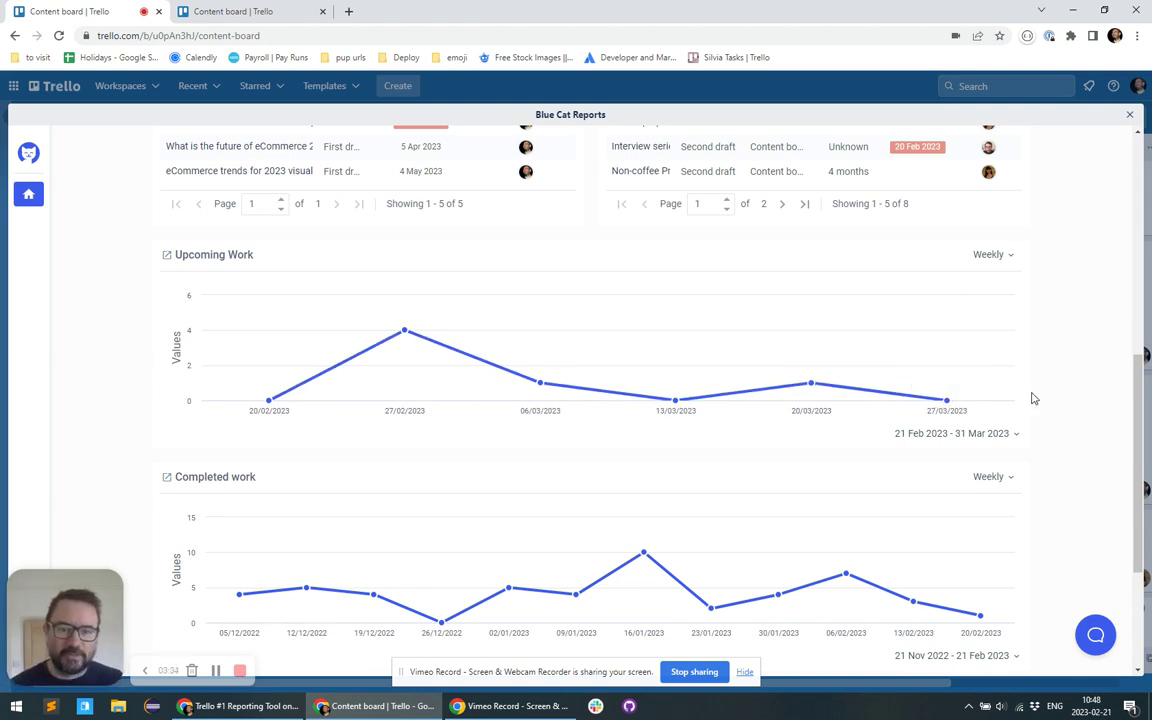
scroll(1030, 380, down, 2)
scroll(1030, 370, down, 1)
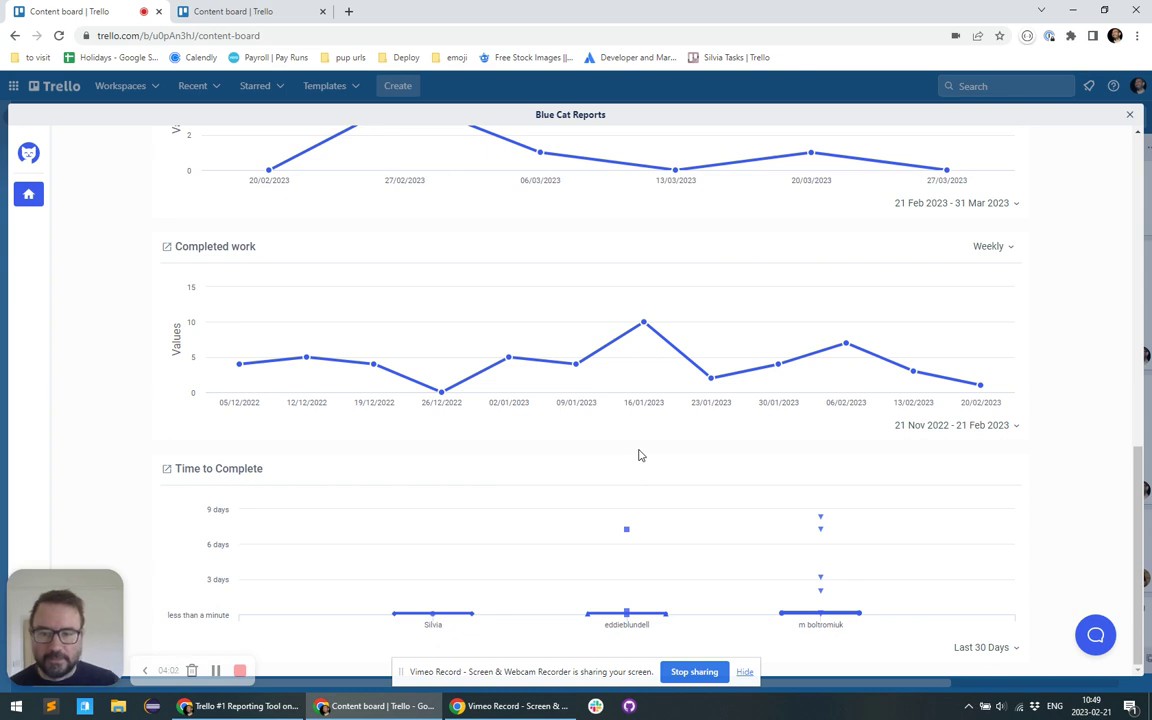
scroll(640, 455, up, 3)
scroll(638, 452, up, 5)
scroll(638, 452, up, 5)
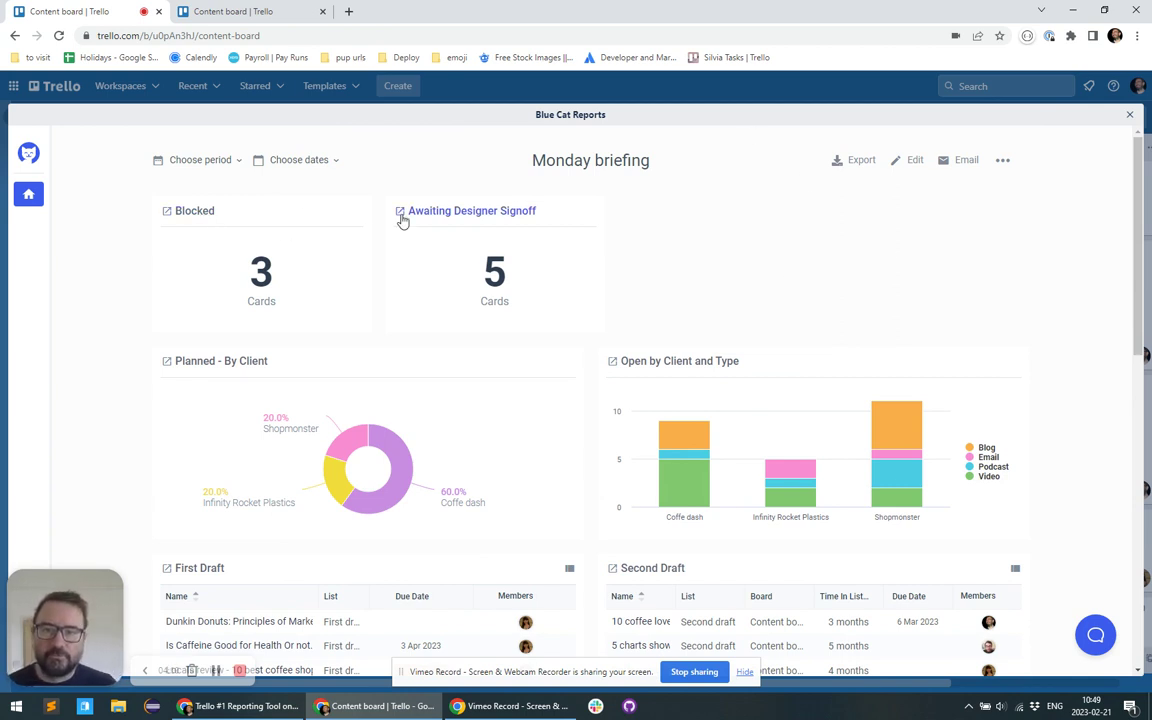
click(195, 215)
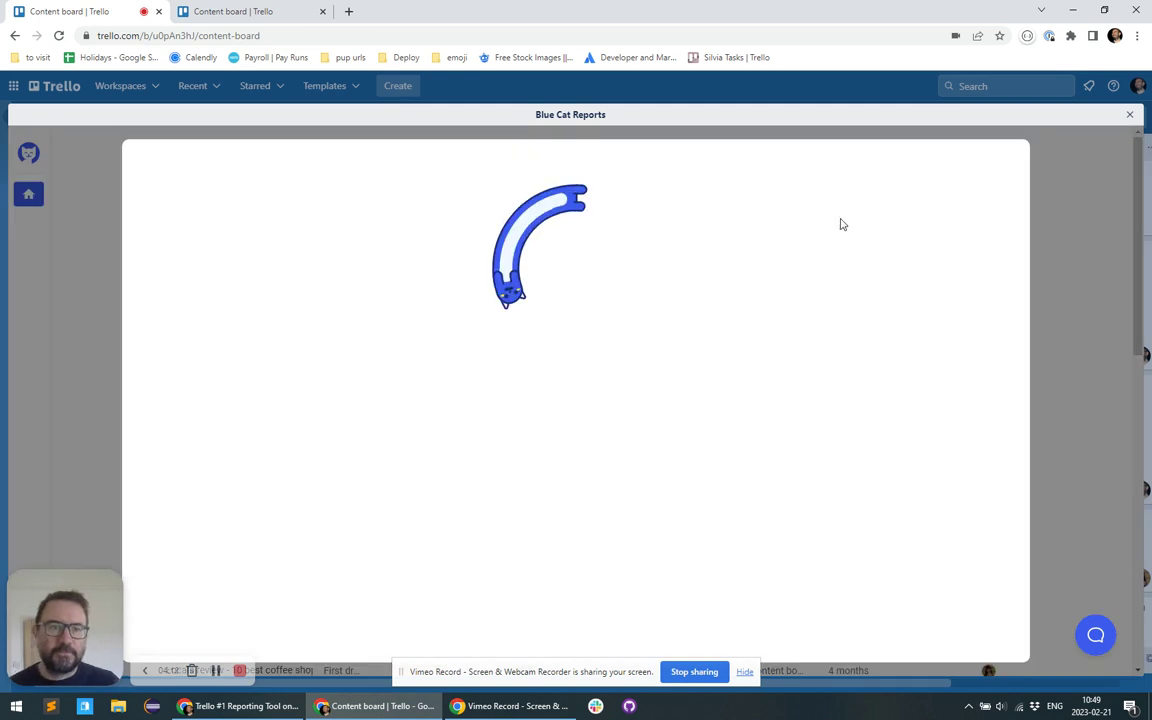
click(952, 176)
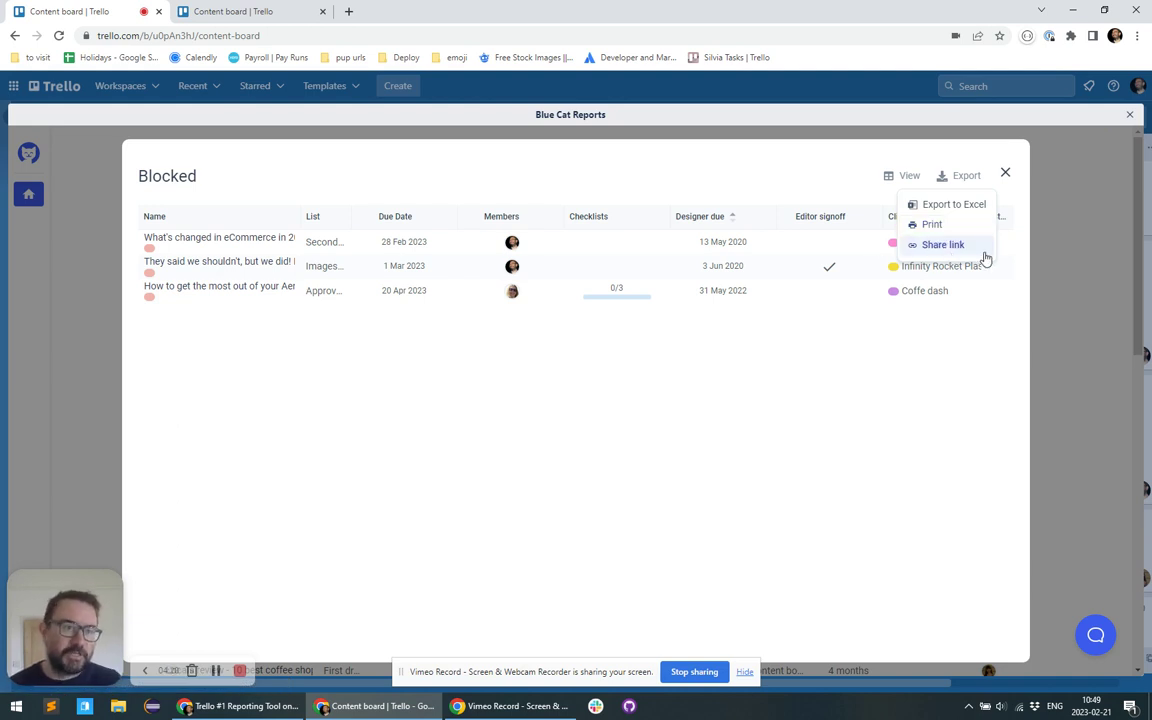
click(1062, 244)
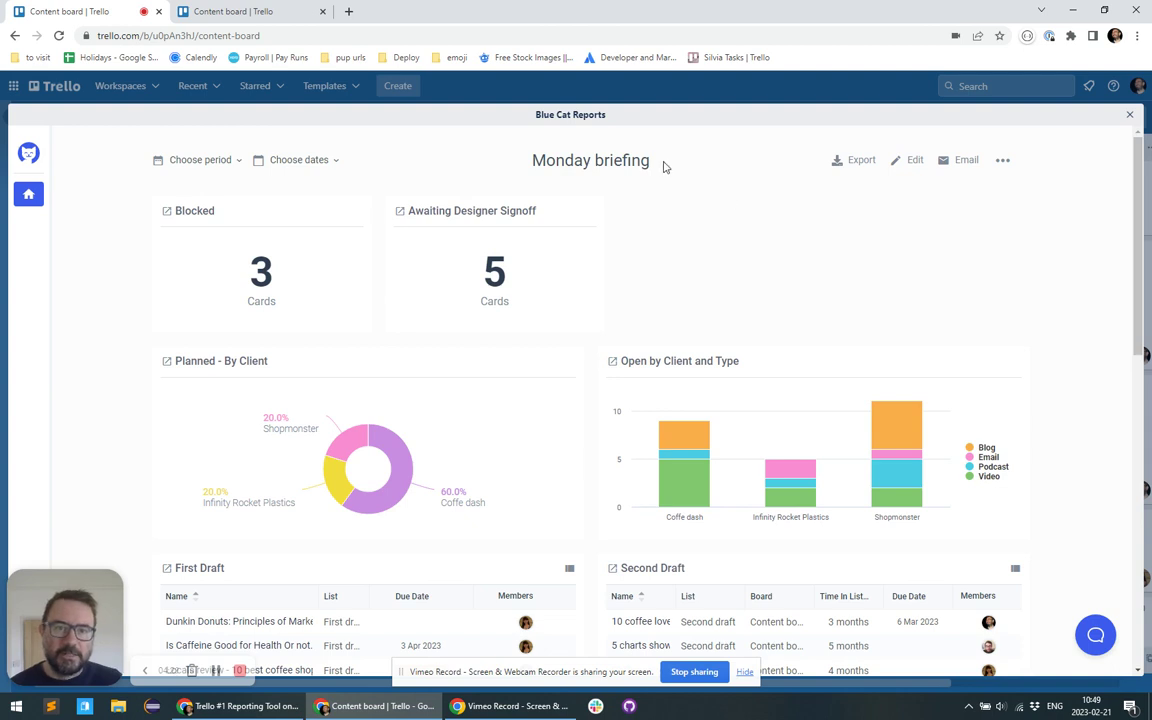
drag(663, 167, 530, 166)
click(530, 166)
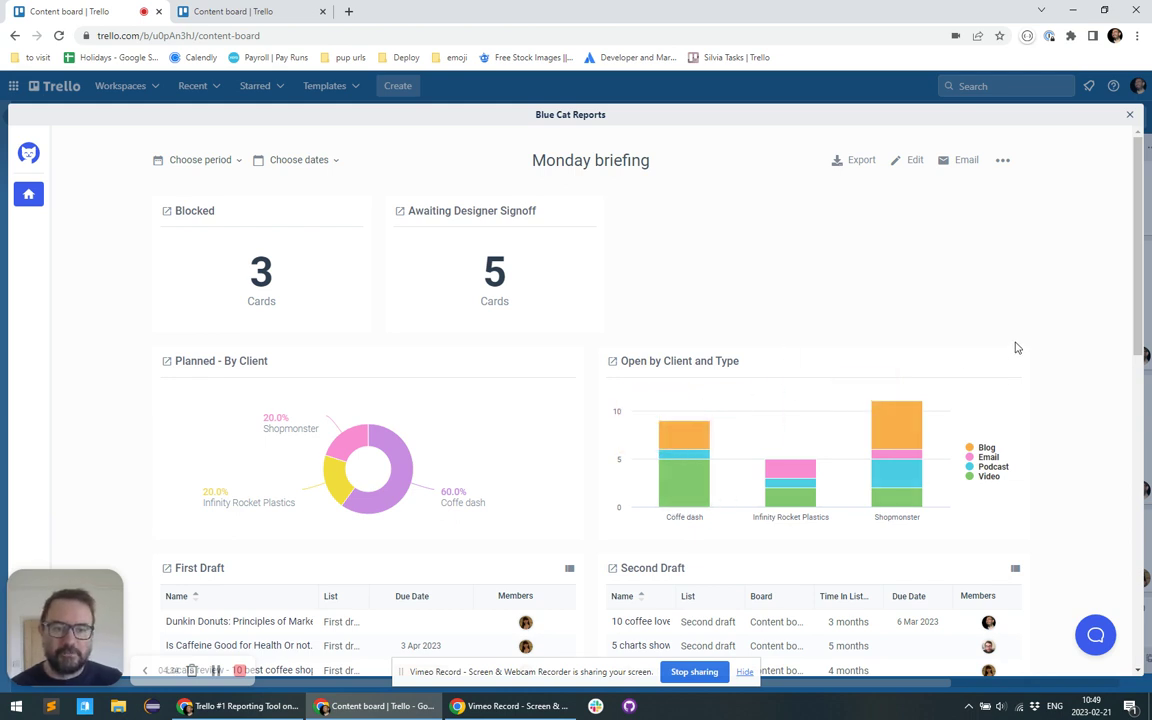
scroll(1013, 345, down, 2)
scroll(1015, 345, up, 2)
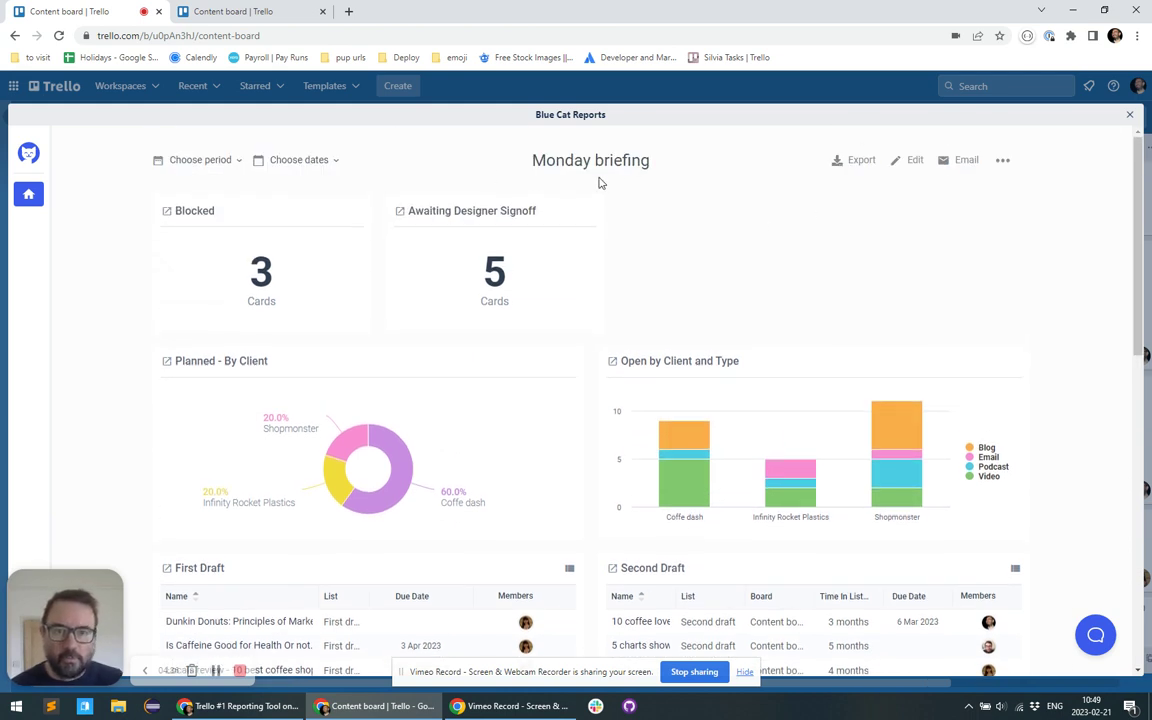
click(958, 160)
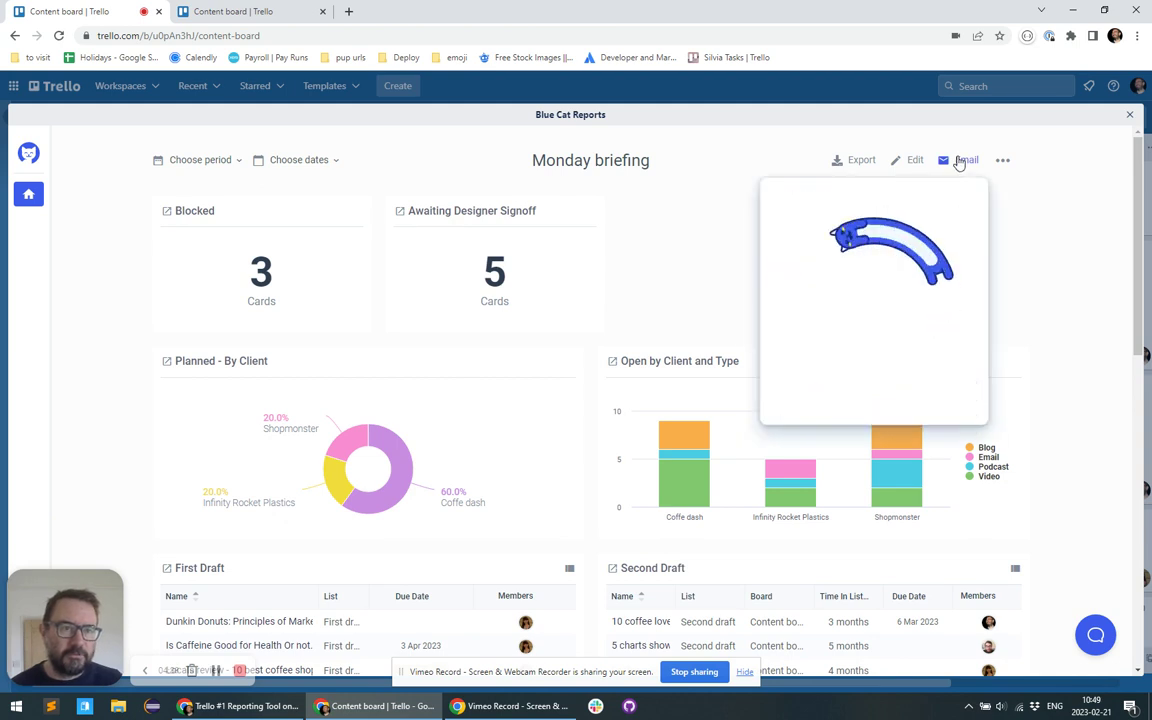
click(813, 244)
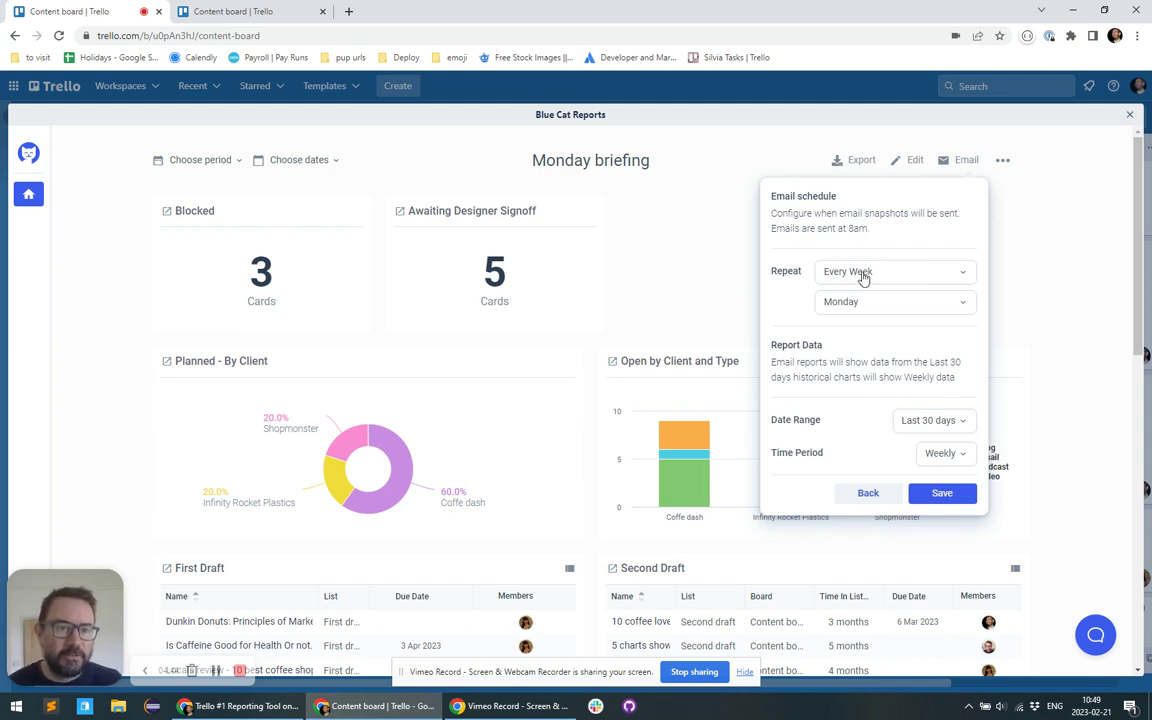
click(904, 275)
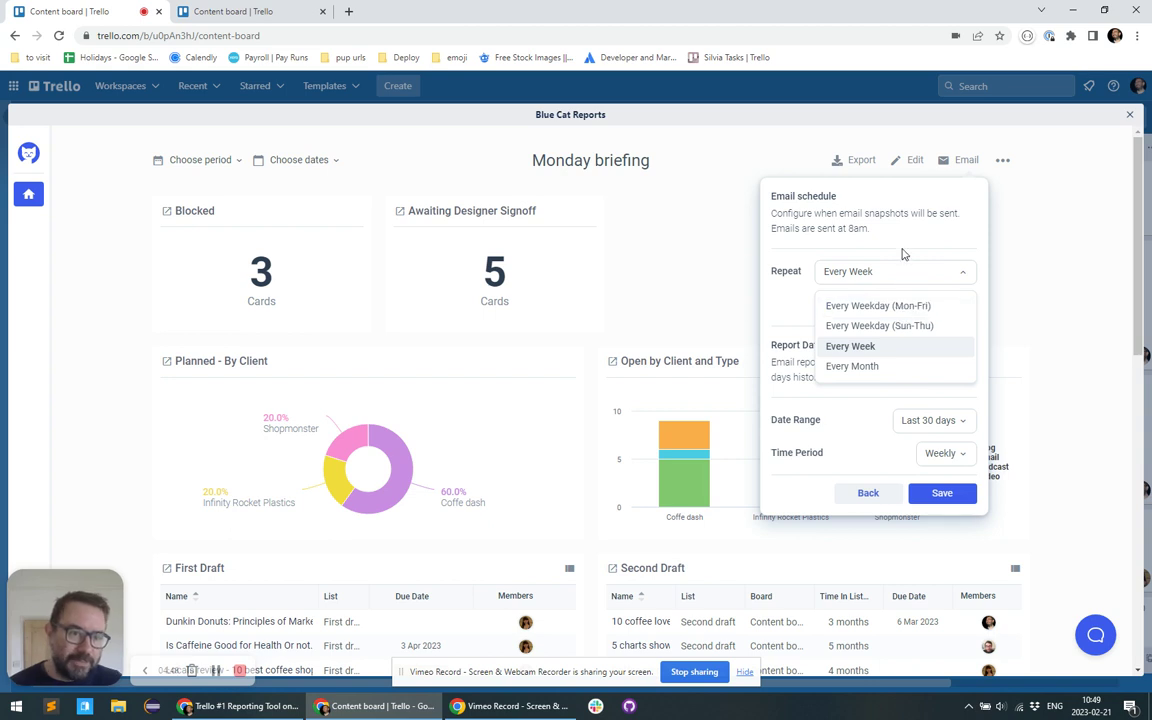
click(903, 254)
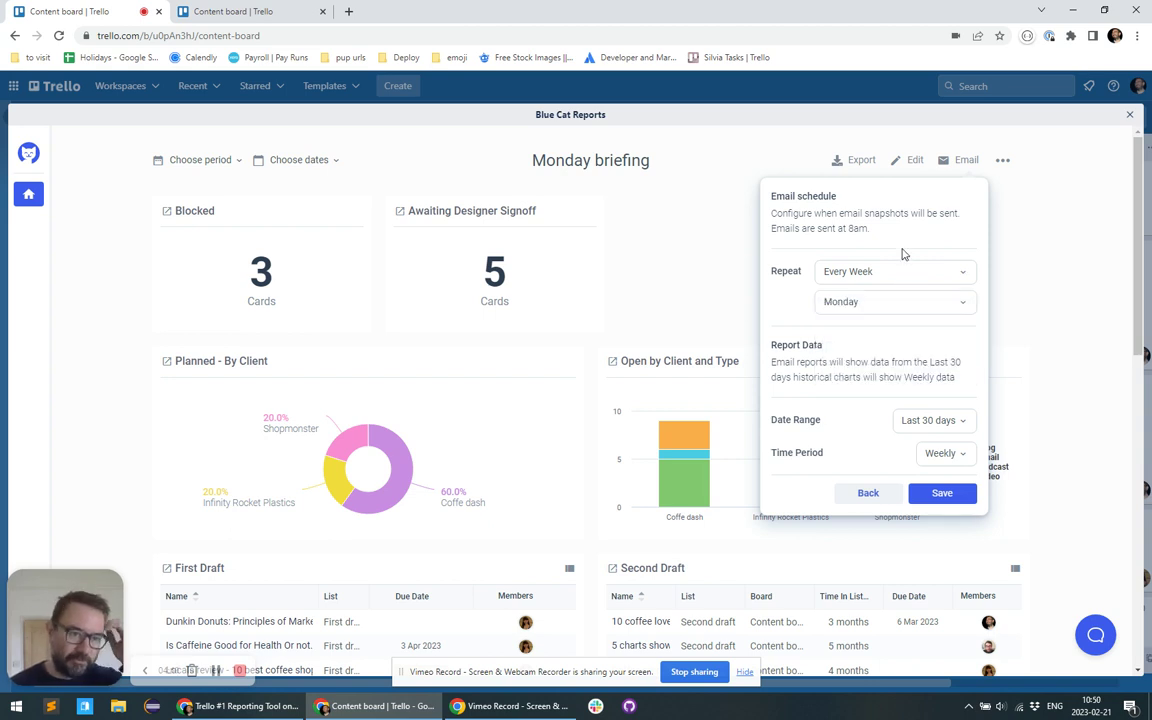
click(870, 494)
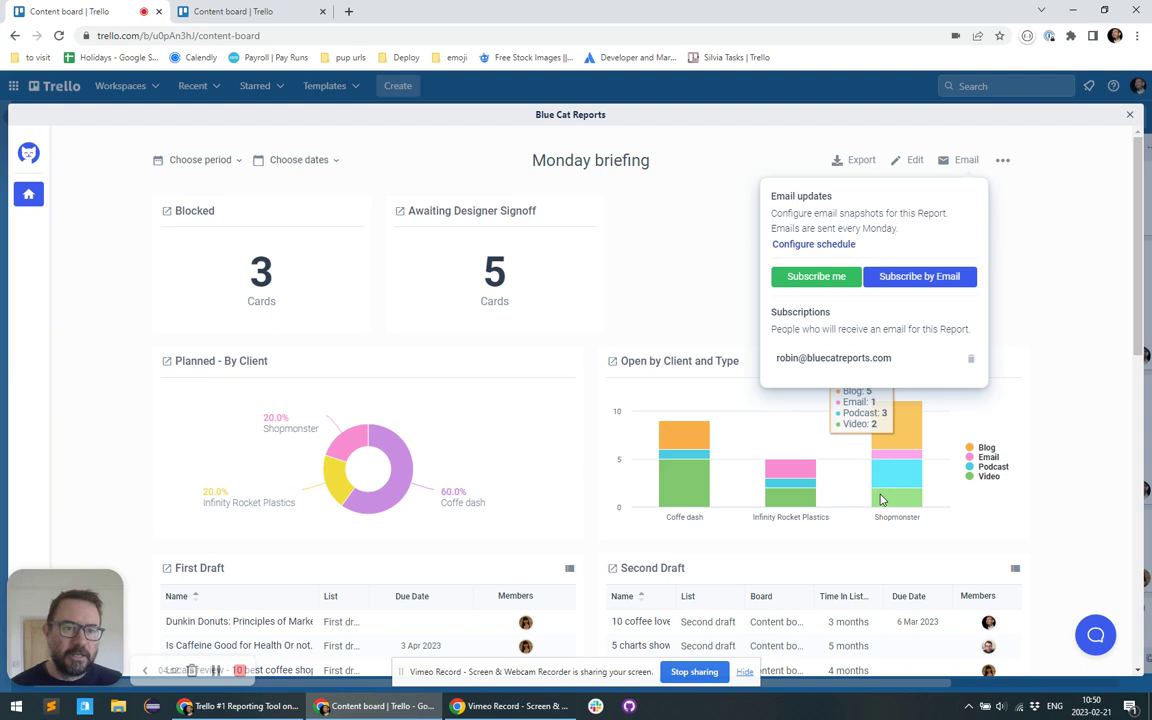
click(888, 280)
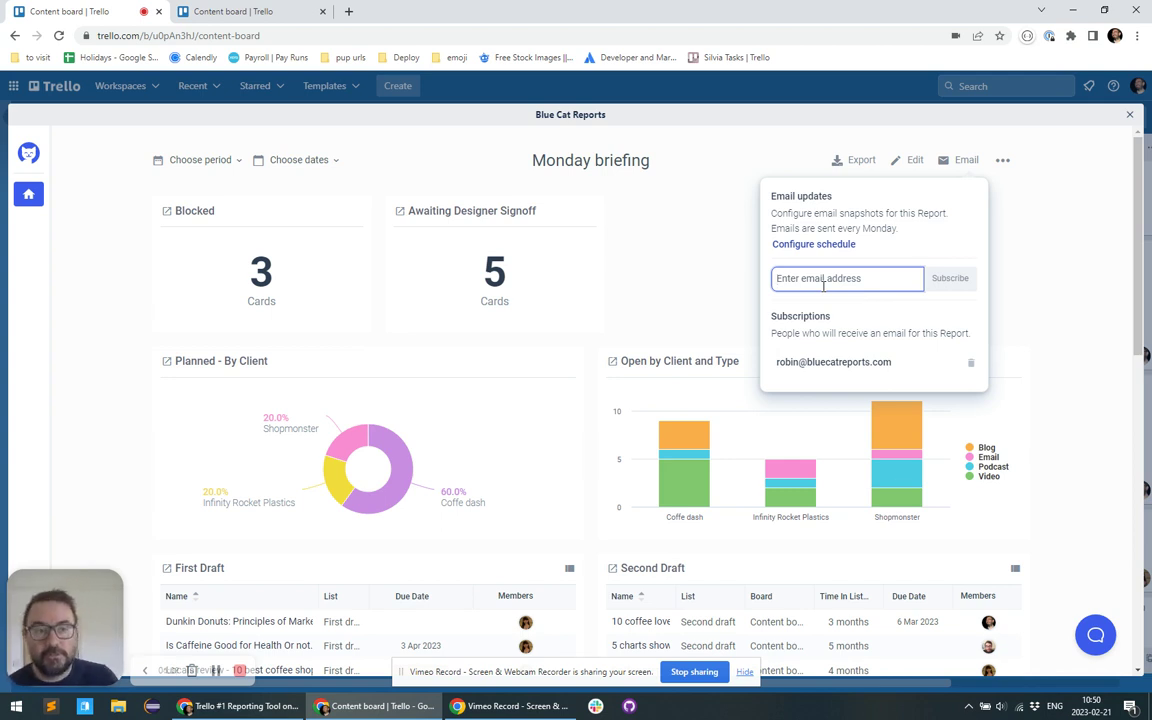
click(731, 289)
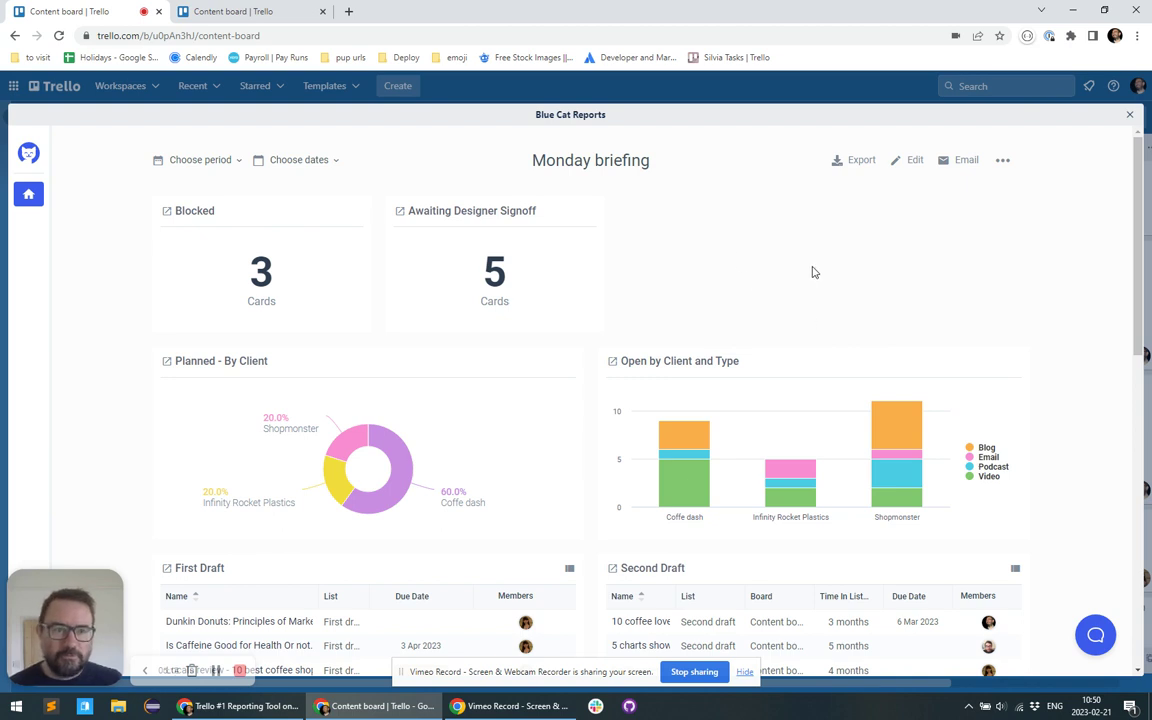
click(910, 161)
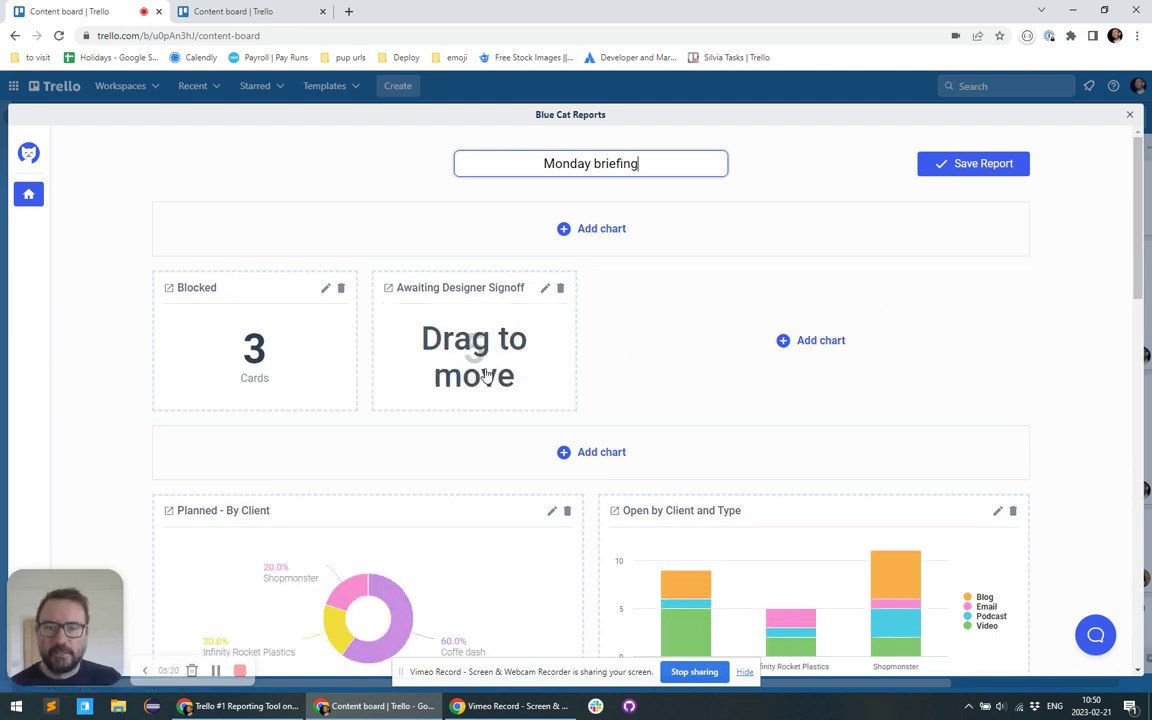
mouse_move(481, 373)
mouse_down()
mouse_move(548, 351)
mouse_move(505, 309)
mouse_move(700, 340)
mouse_up()
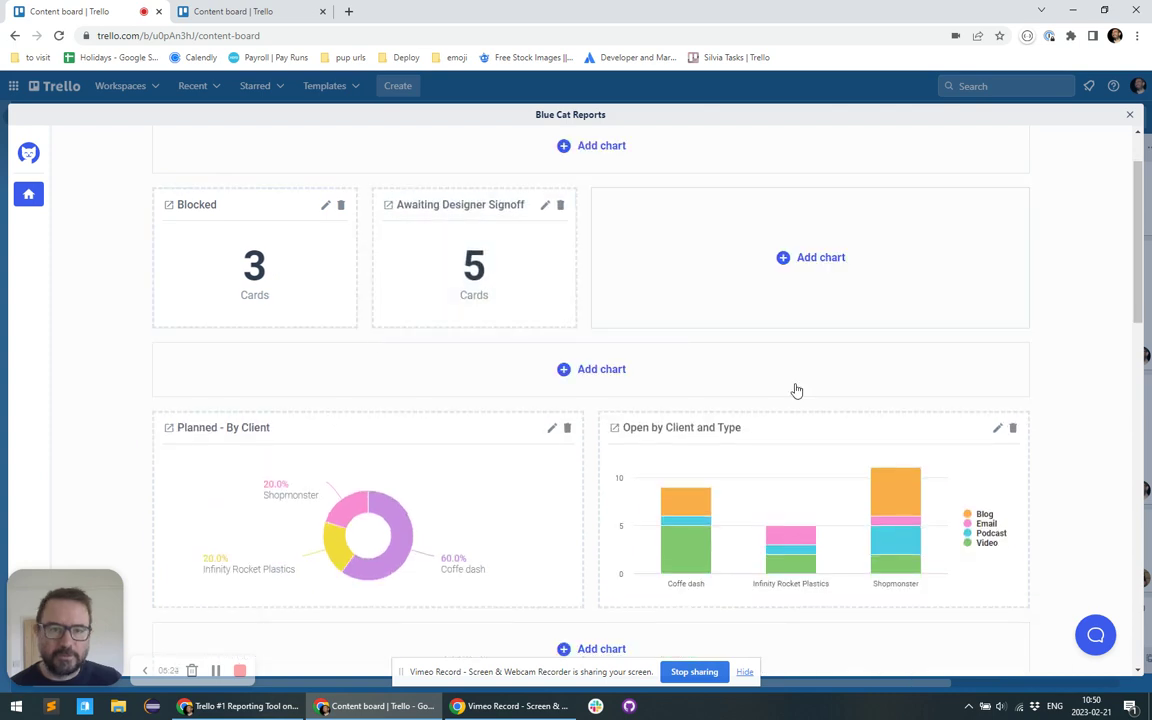
scroll(1087, 276, up, 1)
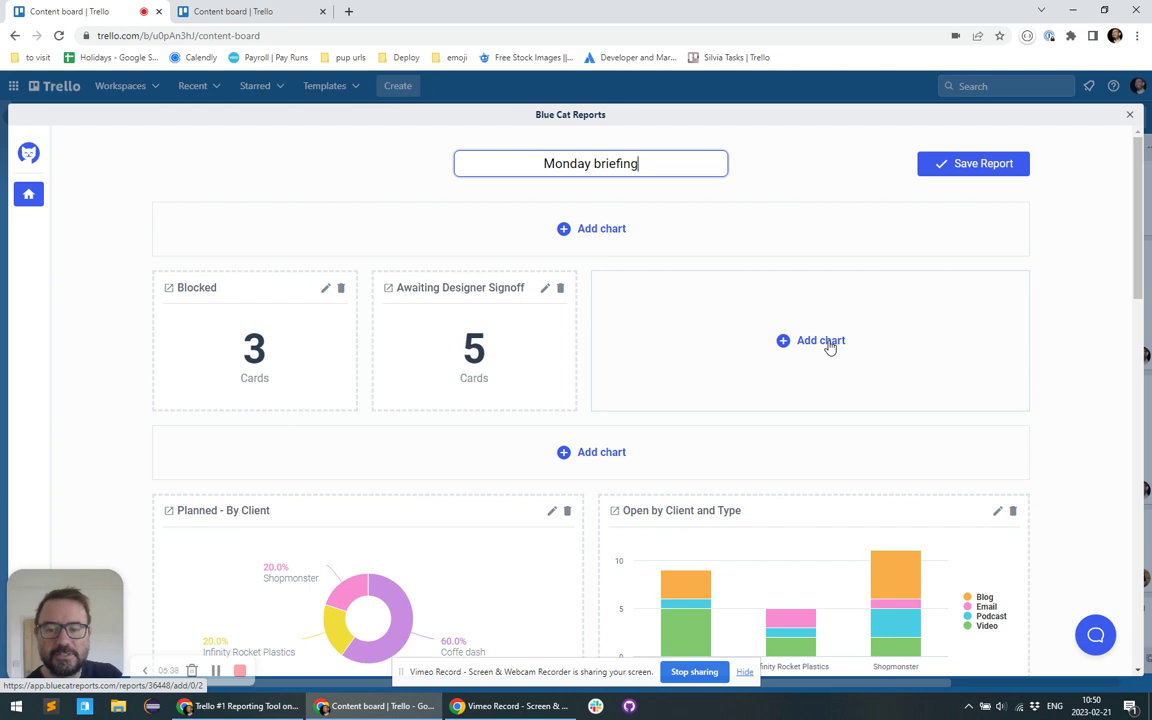
Add a chart beside Awaiting Designer Signoff, choosing the 'Count, sum or average' type.
click(826, 341)
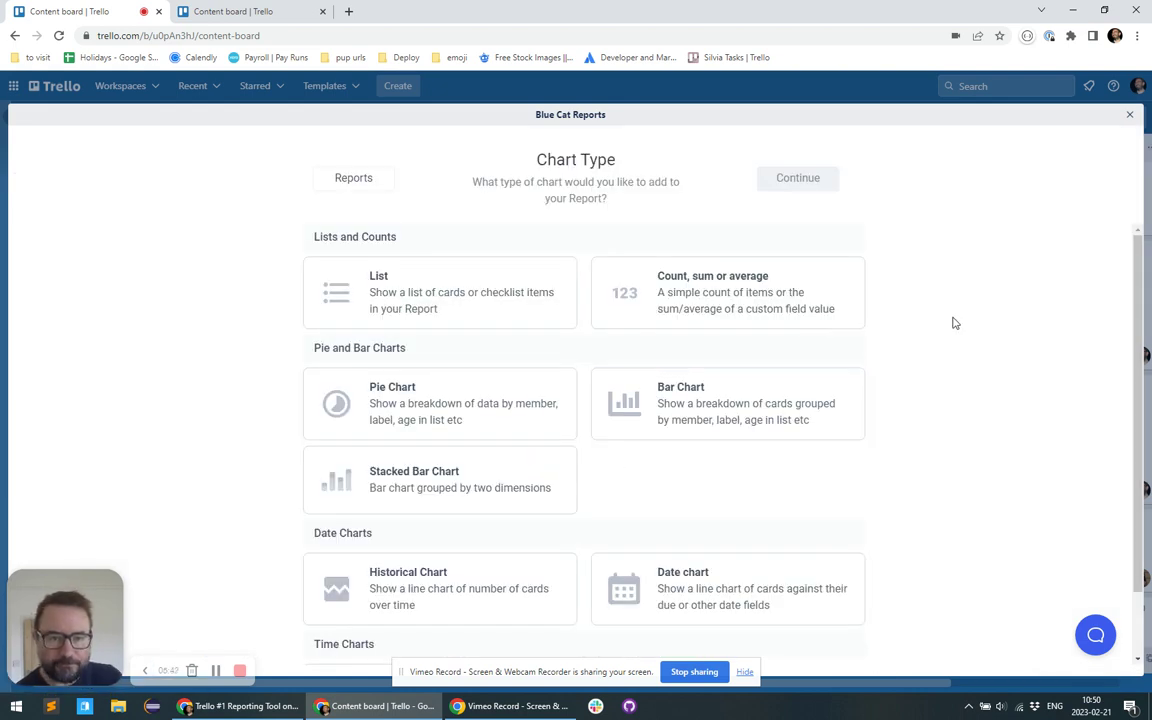
scroll(575, 460, down, 1)
scroll(550, 415, up, 1)
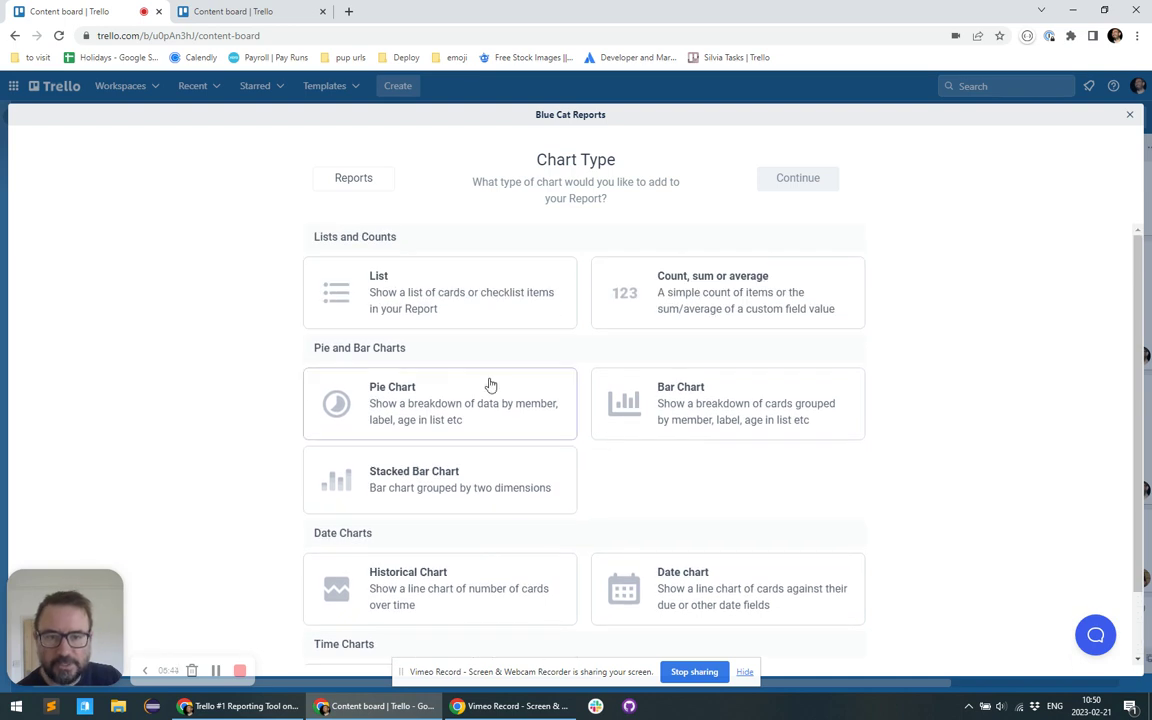
click(742, 311)
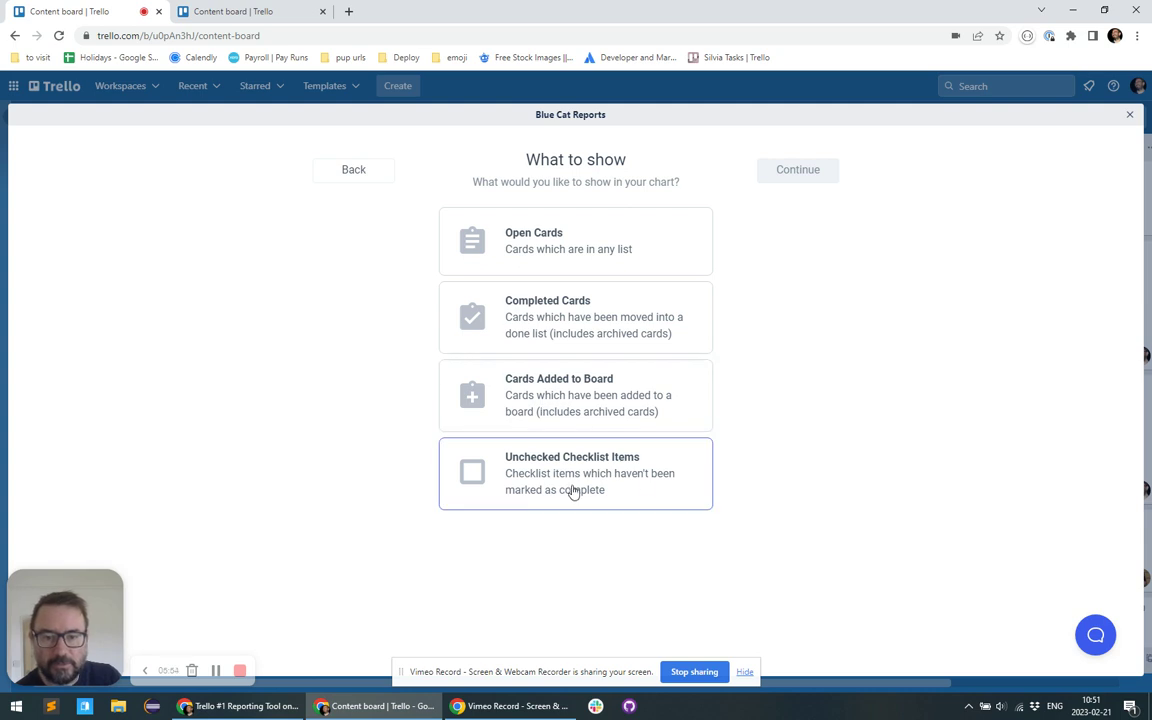
Base the chart on Open Cards from the Content board and continue to Totals.
click(581, 253)
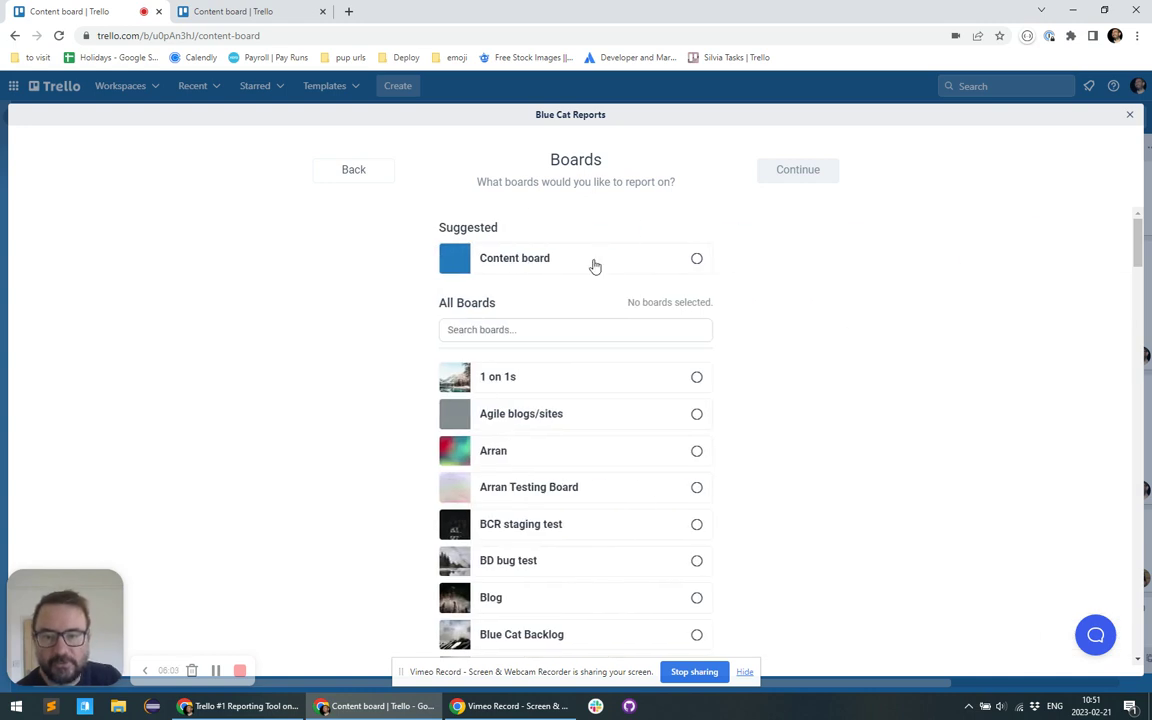
click(594, 266)
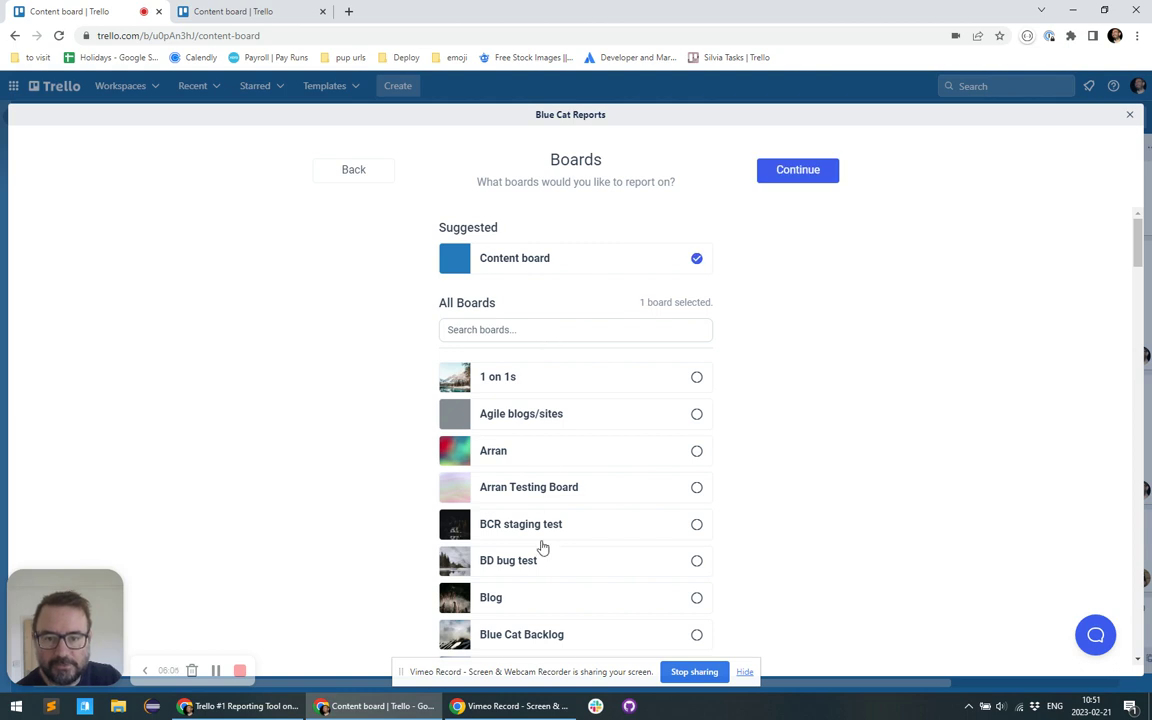
click(799, 171)
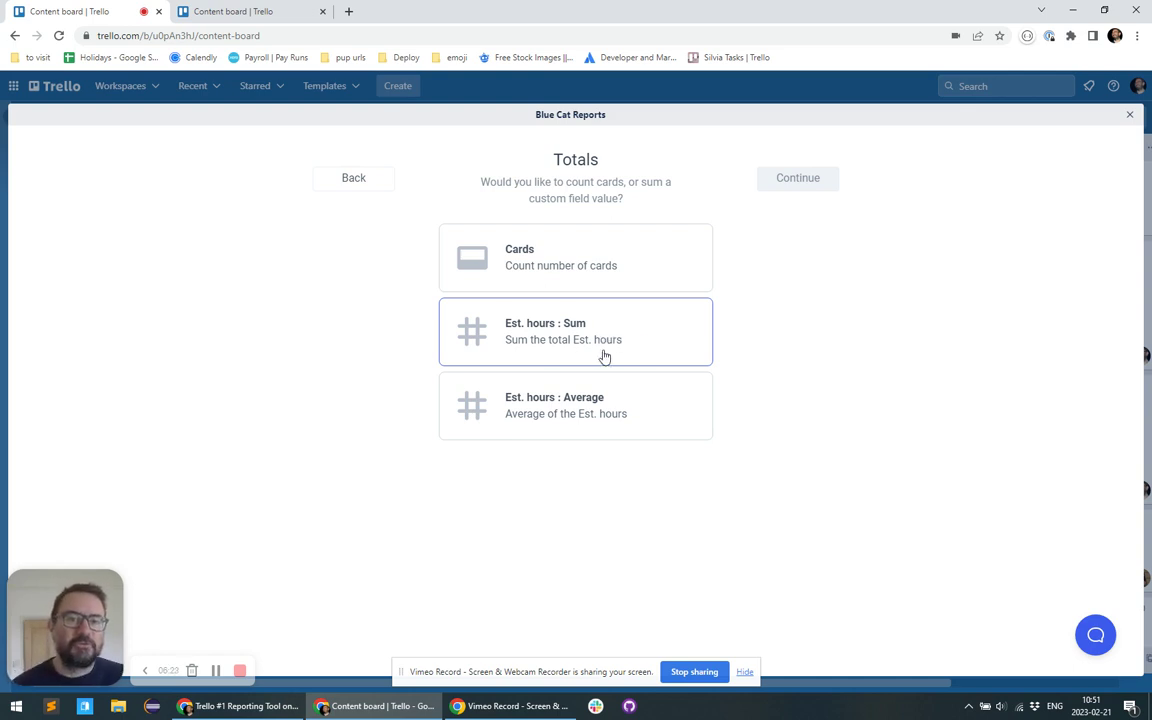
Count cards, choose Filter Cards over Show All Cards, and open the filter types.
click(577, 264)
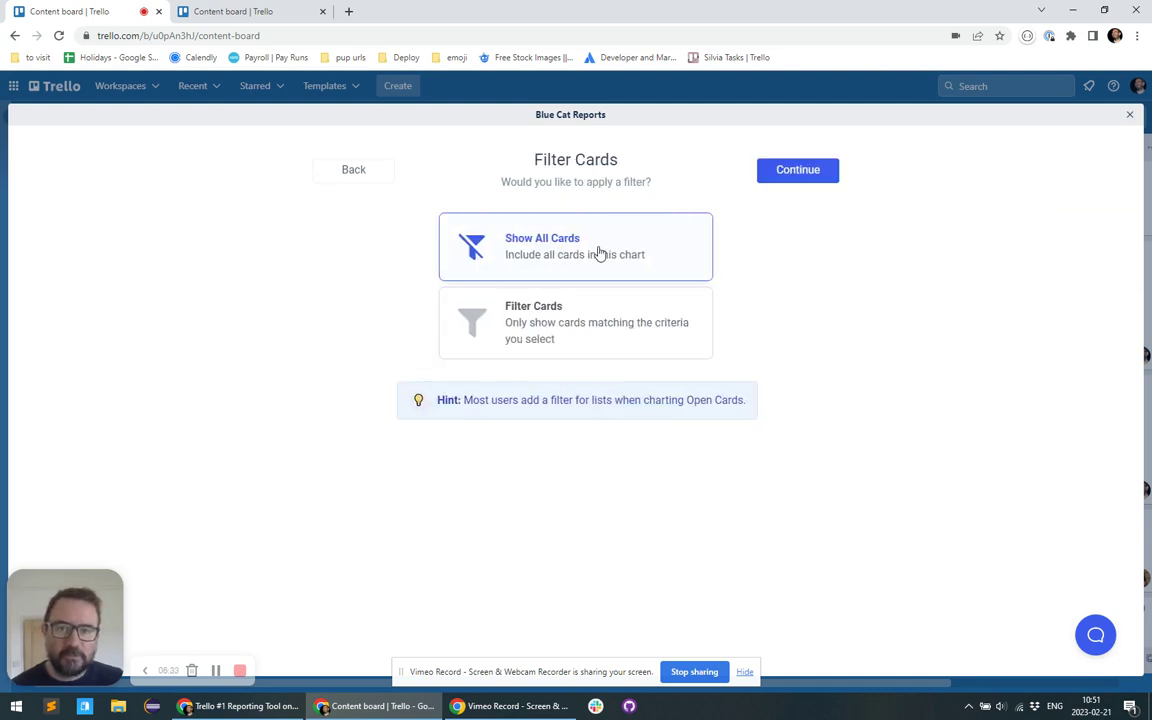
click(600, 251)
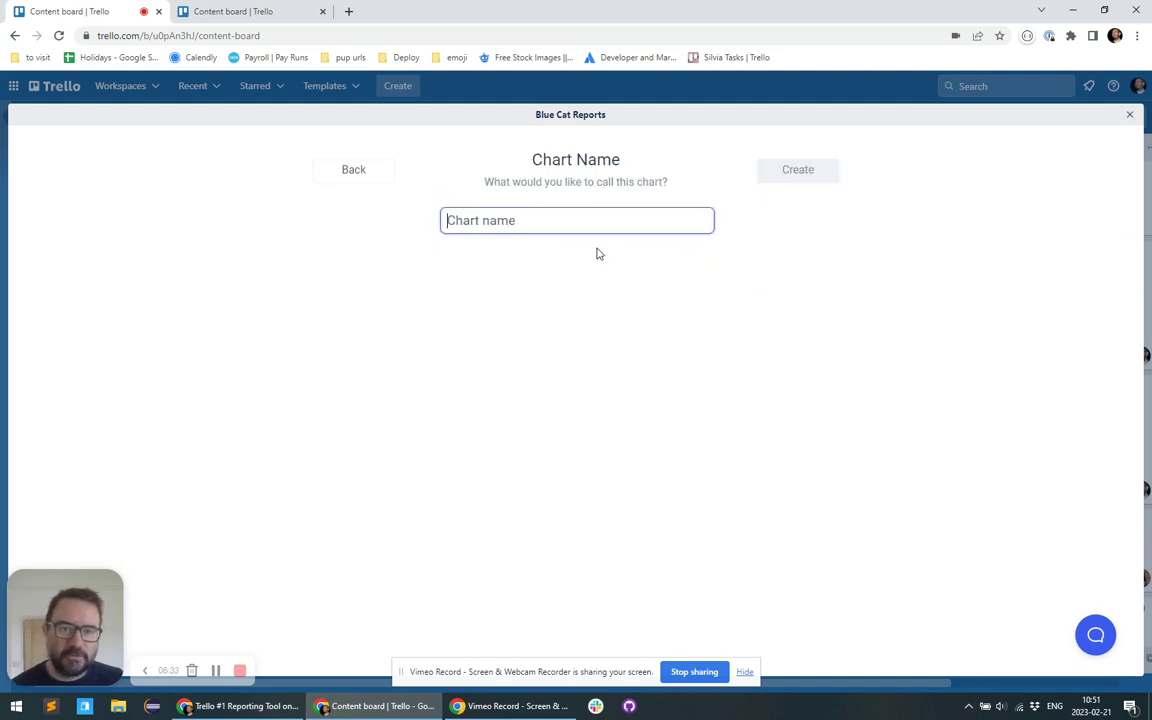
click(350, 178)
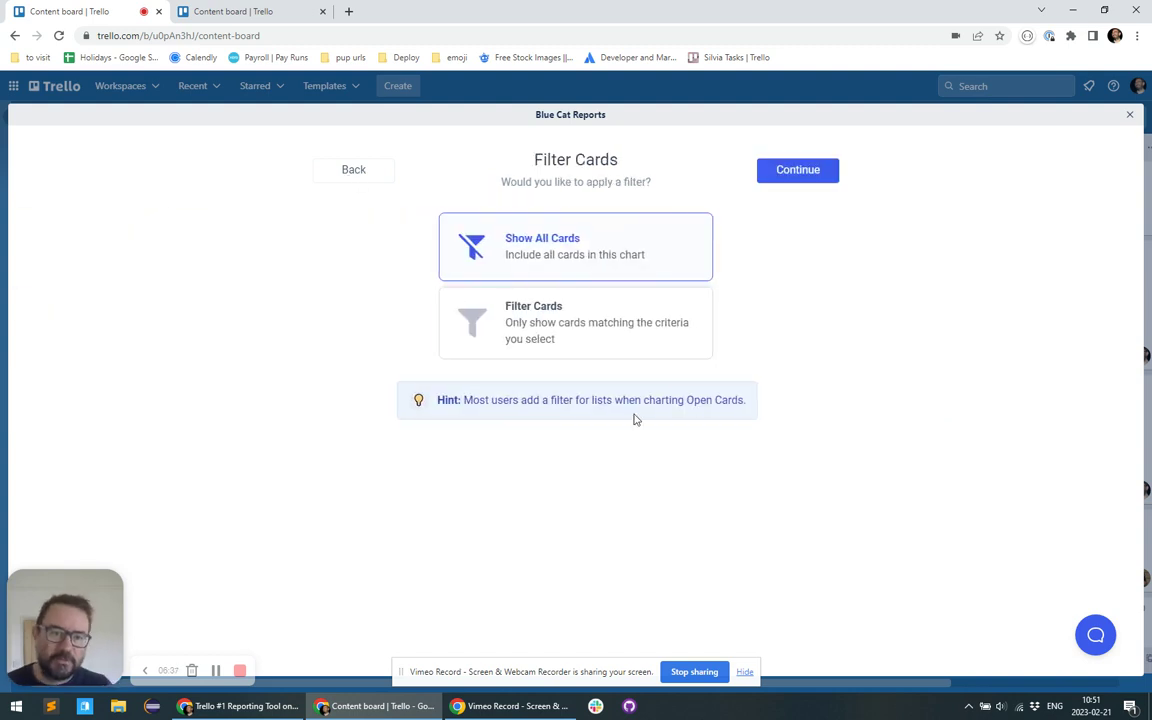
click(604, 336)
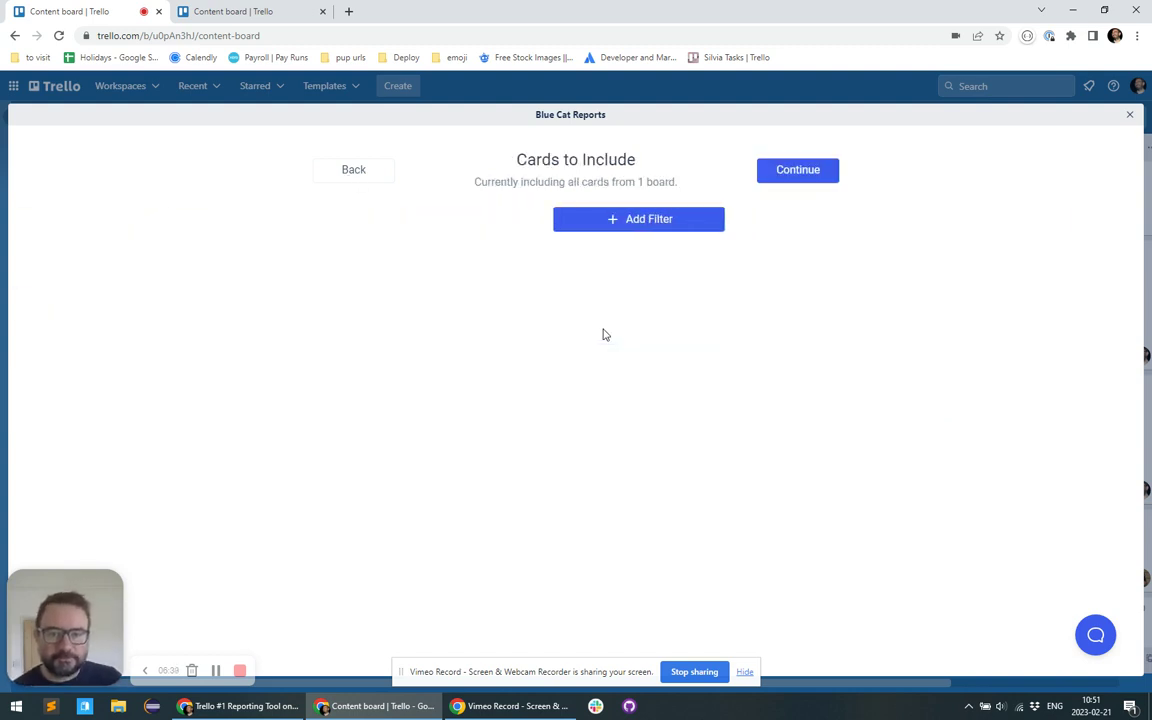
click(584, 224)
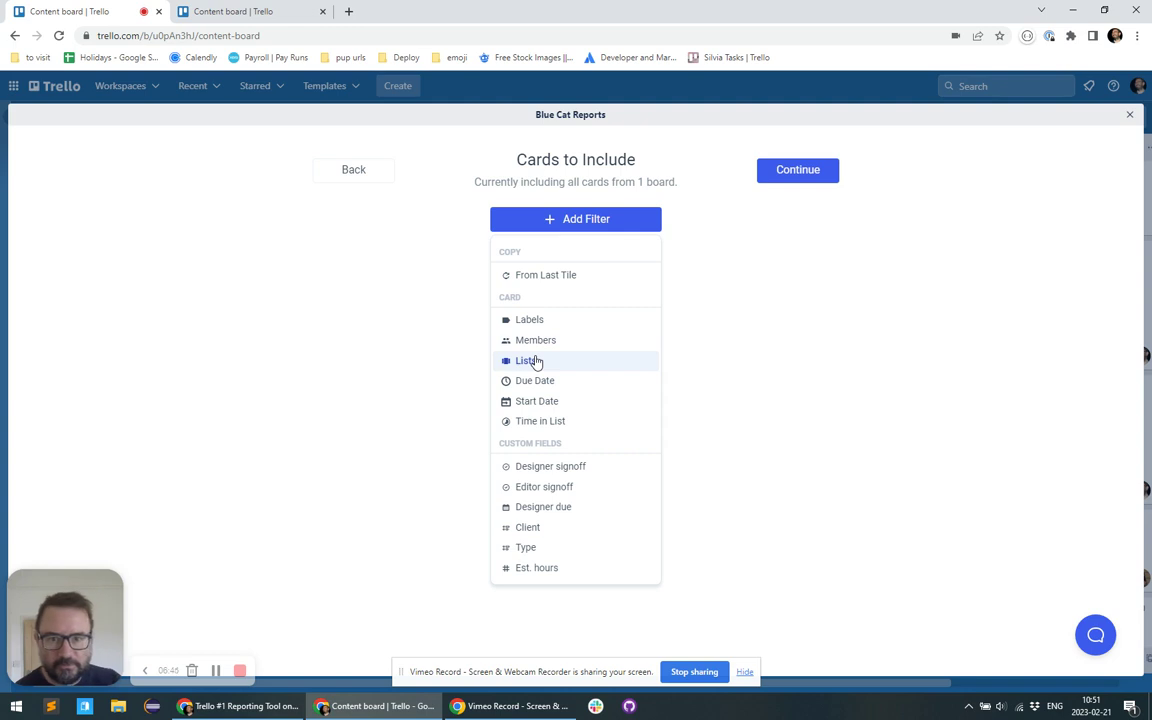
Filter the chart to the Approved, First draft, Second draft, and Images and Social lists.
click(535, 362)
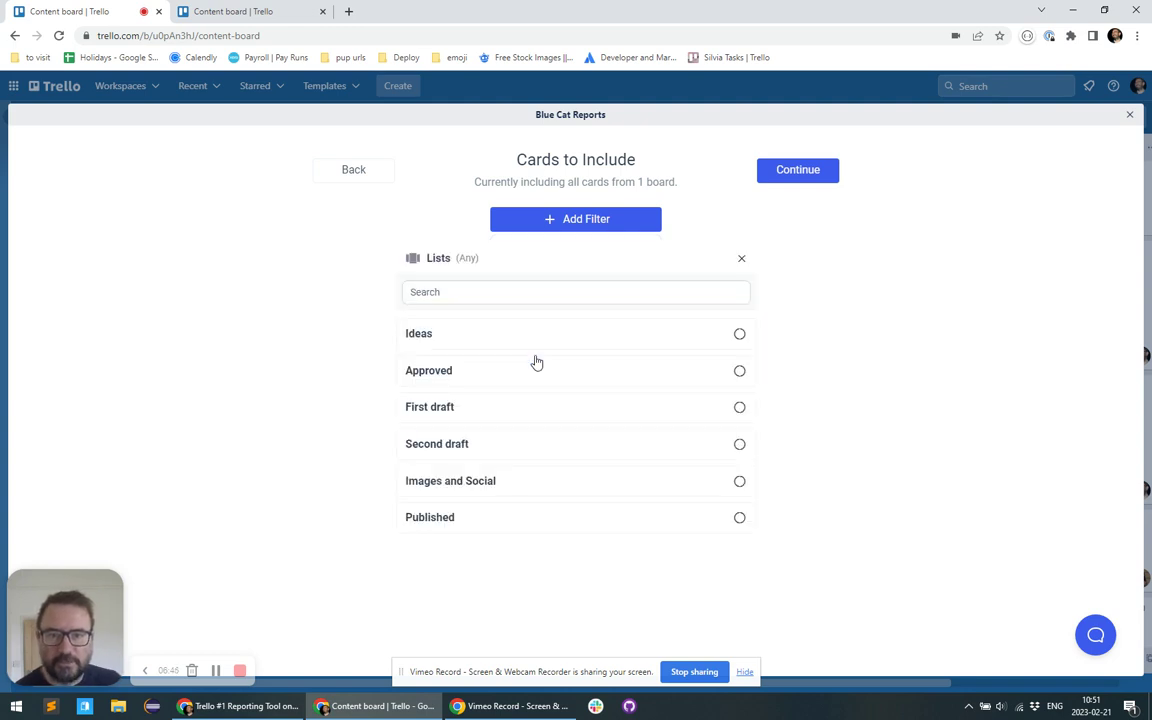
click(663, 373)
click(665, 412)
click(679, 455)
click(687, 485)
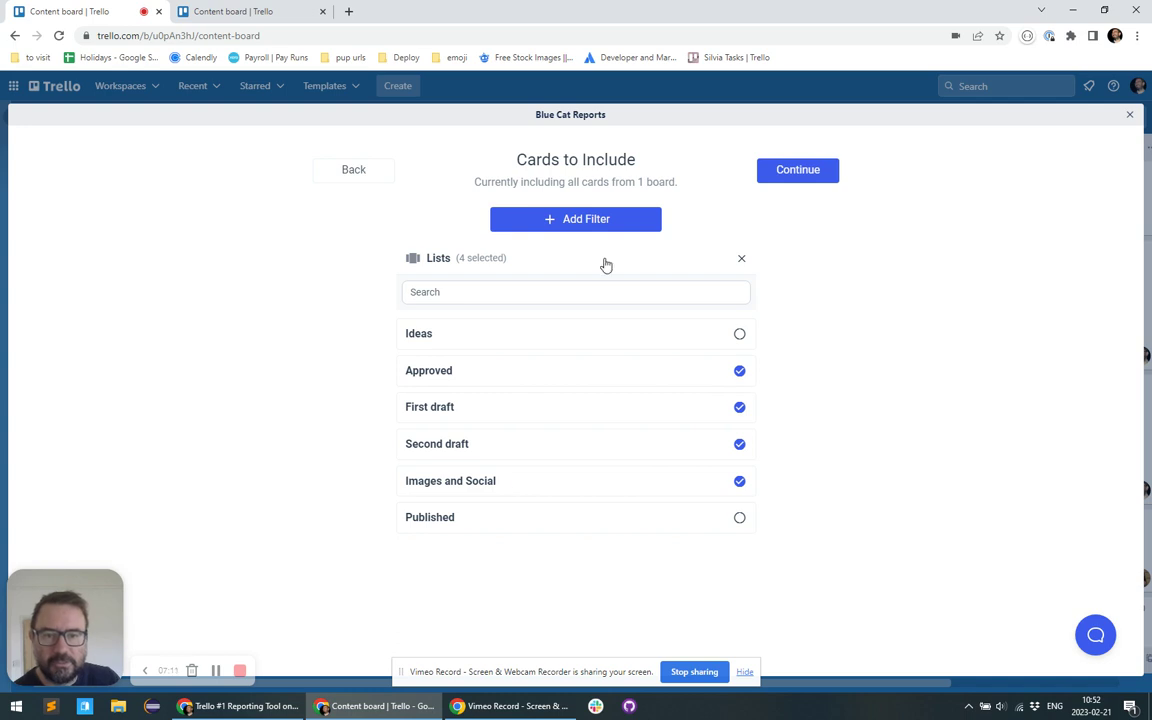
Add a Due Date 'In the past' filter, then name the chart Overdue and create it.
click(588, 224)
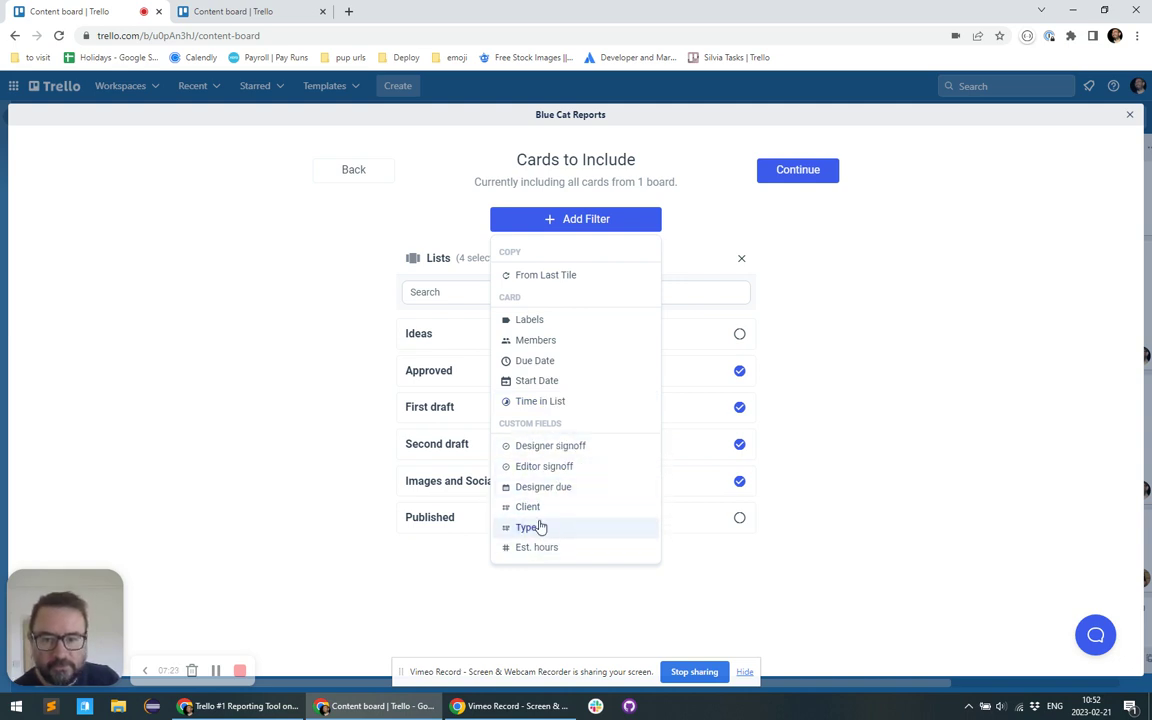
click(541, 362)
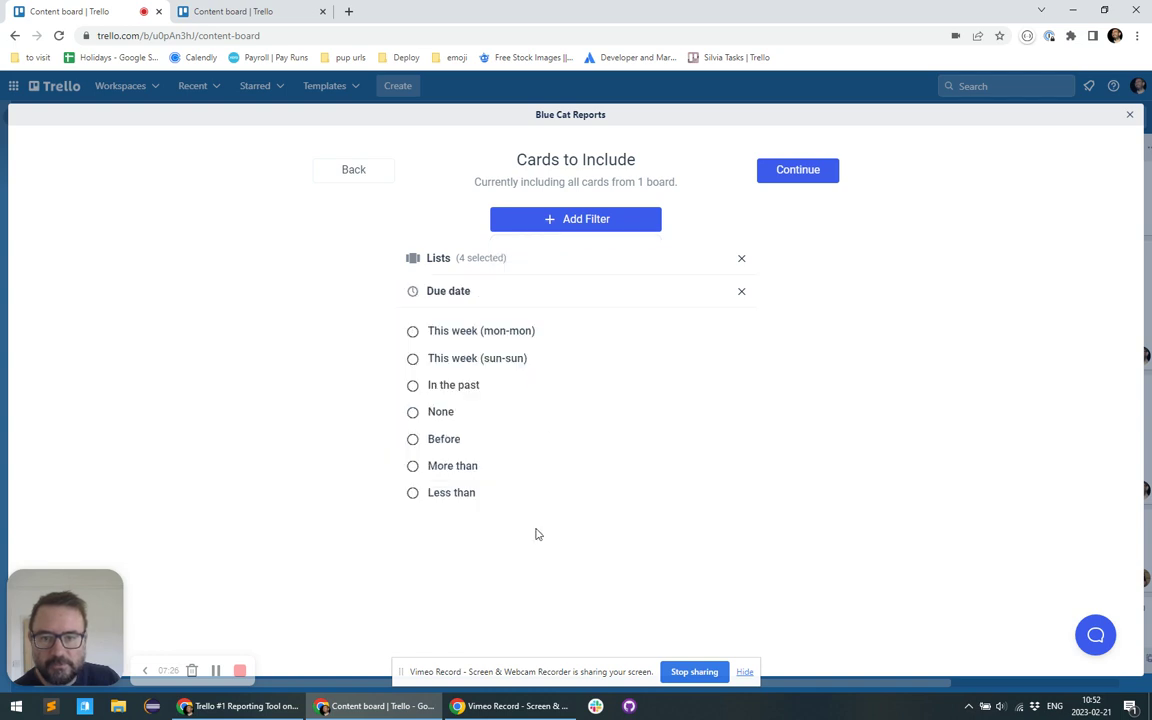
click(446, 388)
click(805, 178)
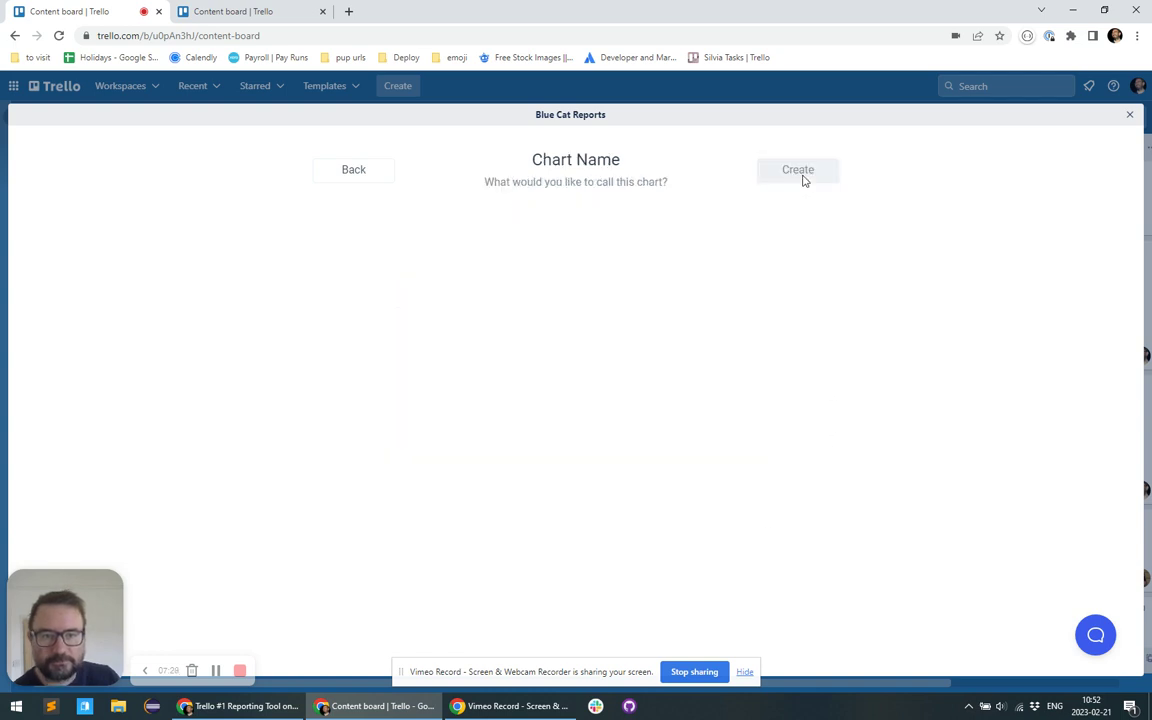
text(O)
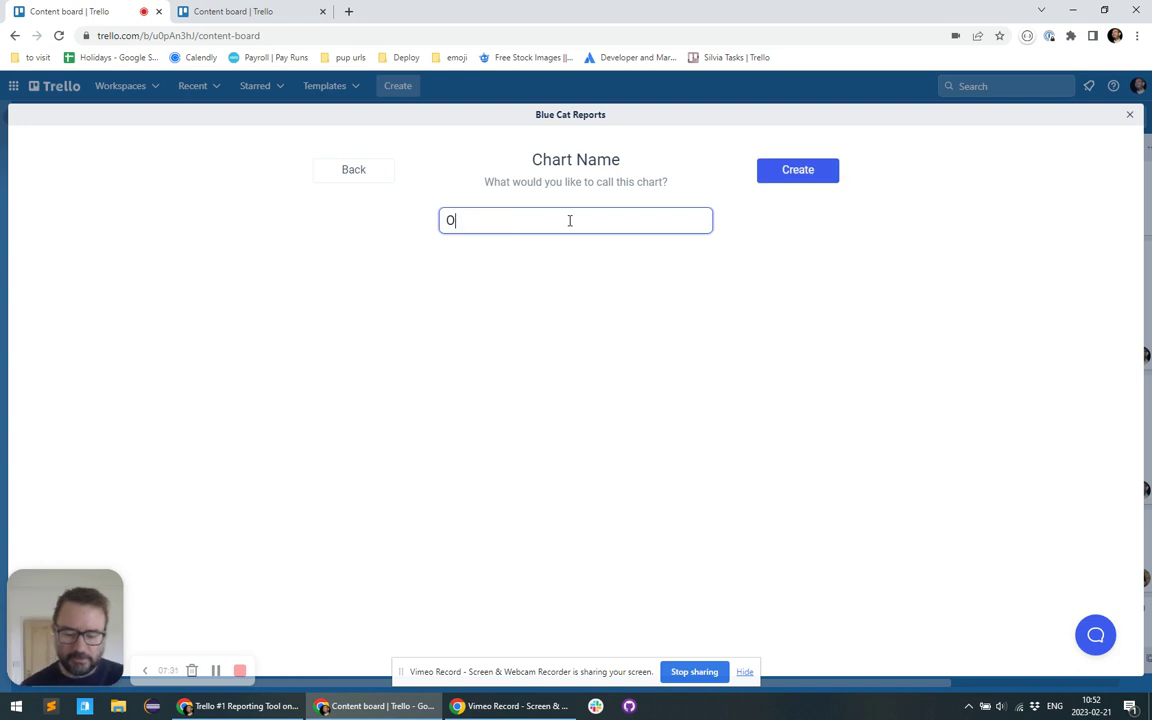
text(verdue)
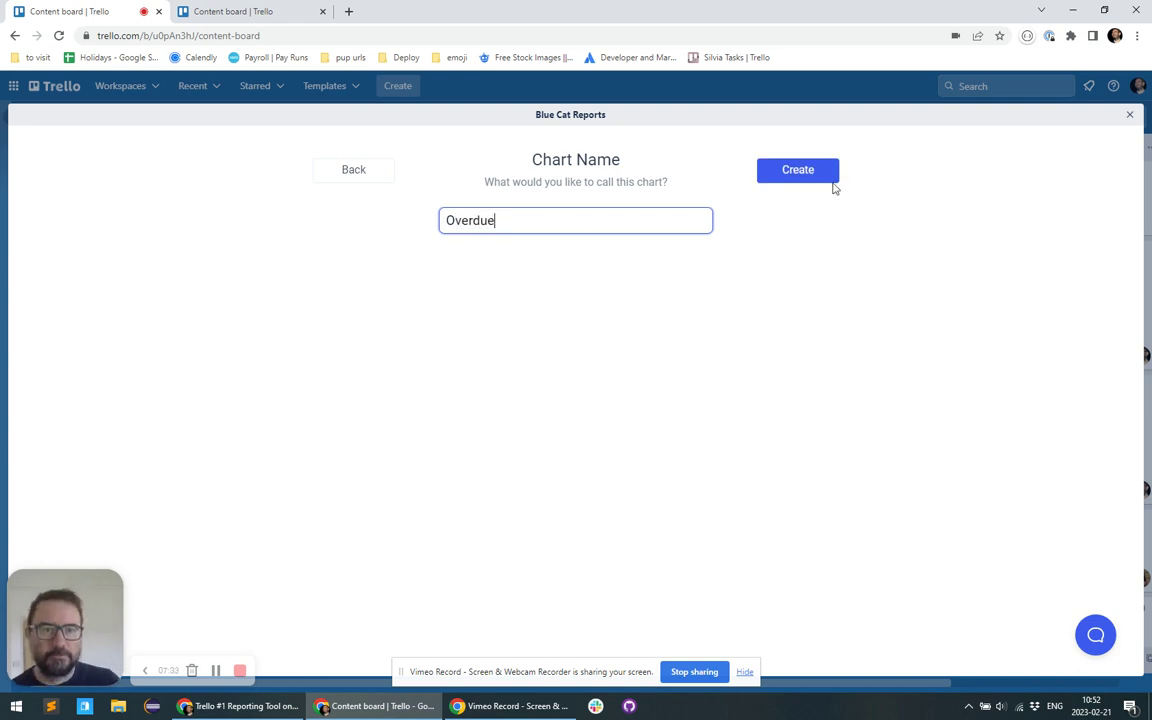
click(797, 170)
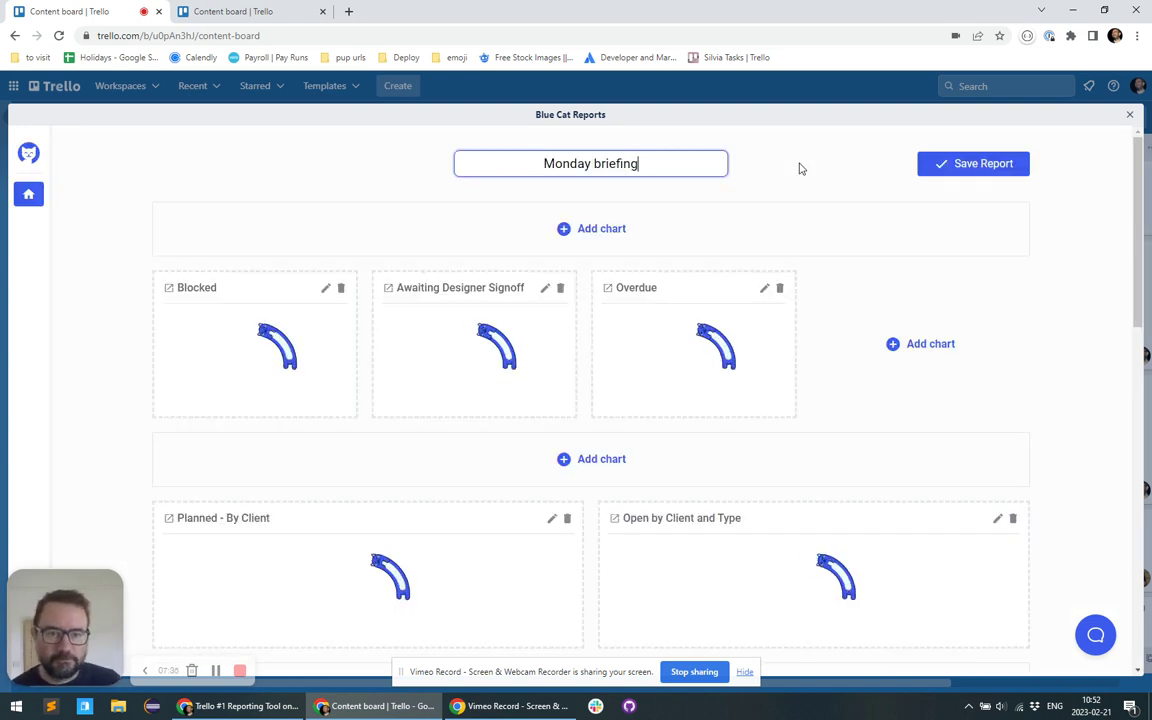
Save the Monday briefing report and show Checklists instead of Board in its Overdue list, widening Name.
click(989, 162)
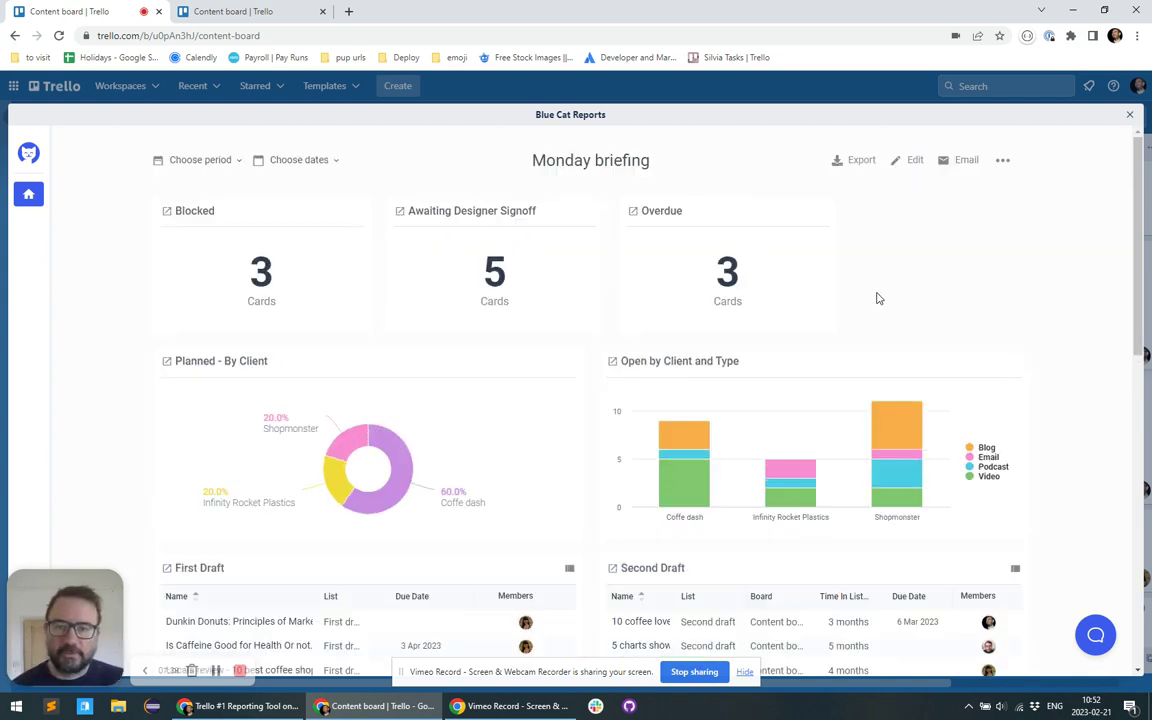
click(659, 217)
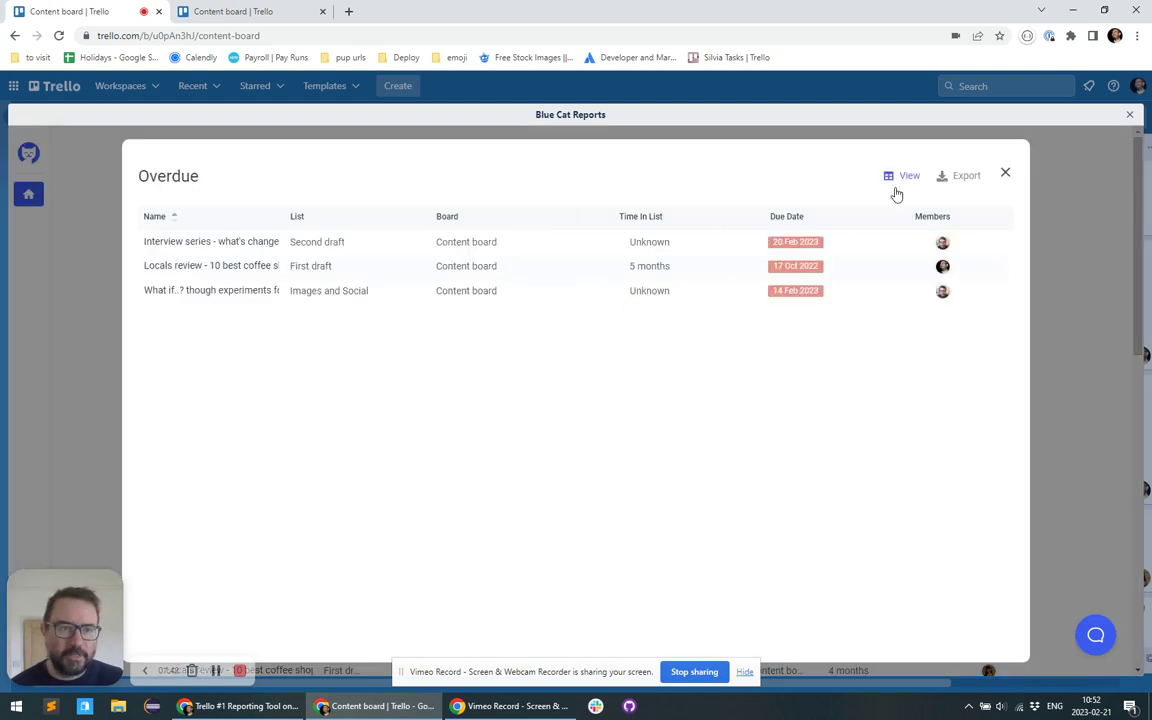
click(904, 178)
click(758, 272)
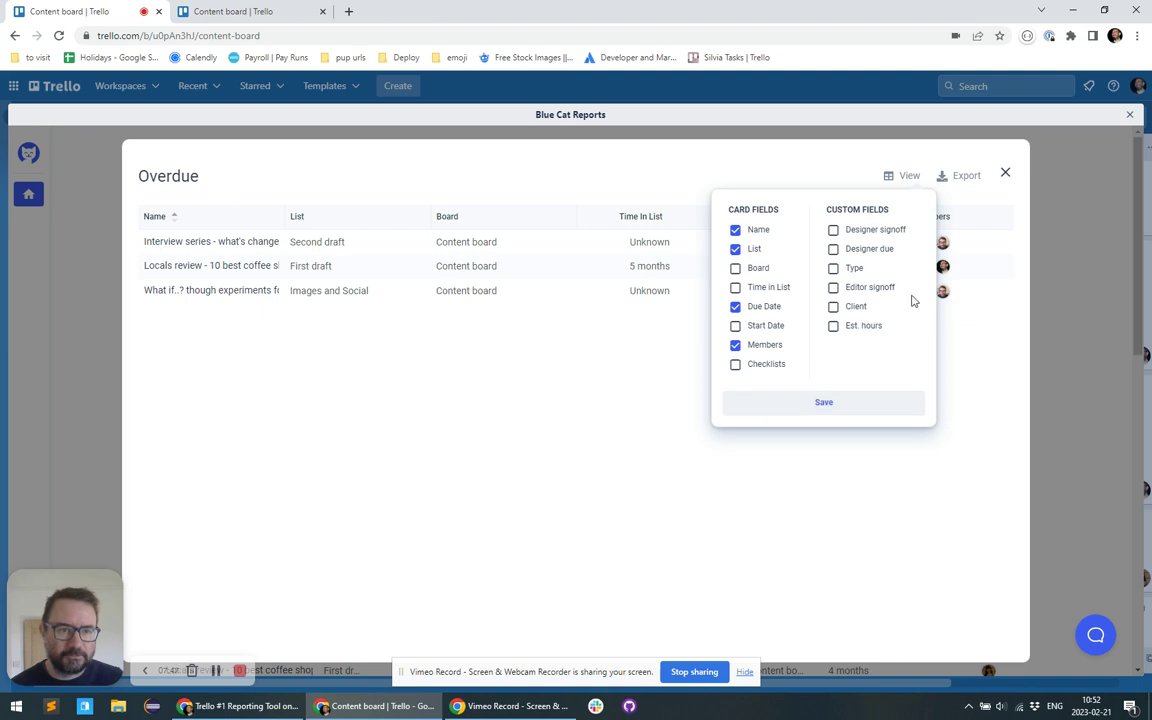
click(752, 368)
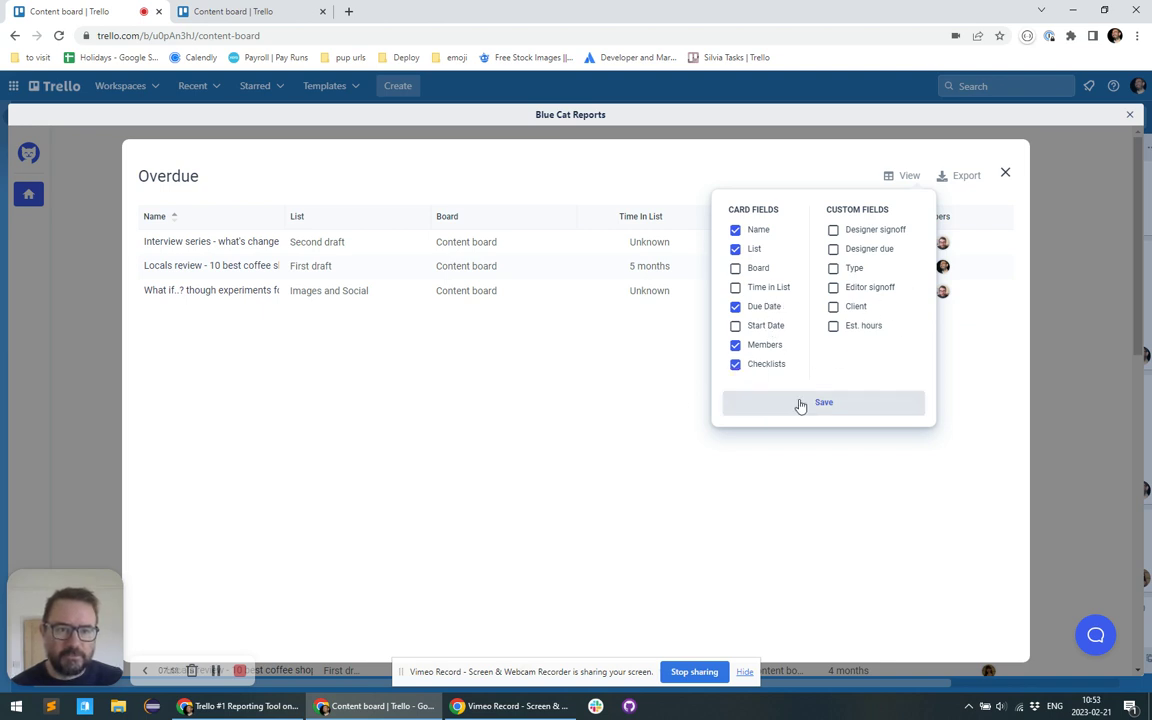
click(800, 403)
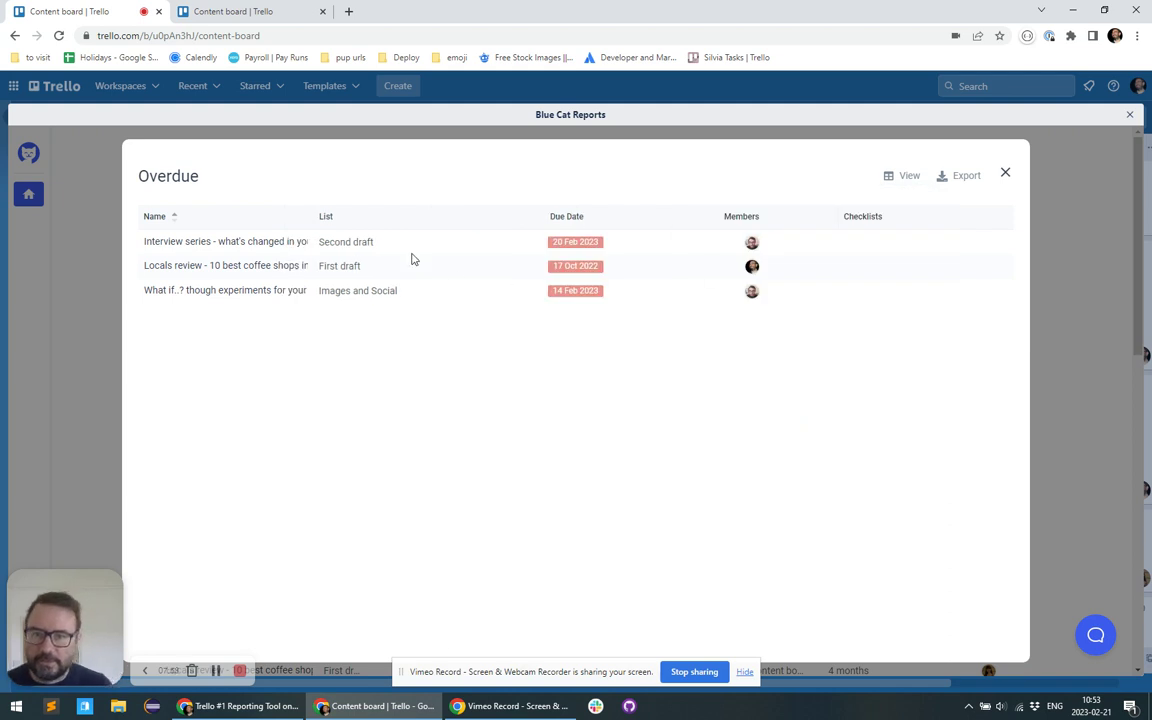
drag(318, 210, 428, 212)
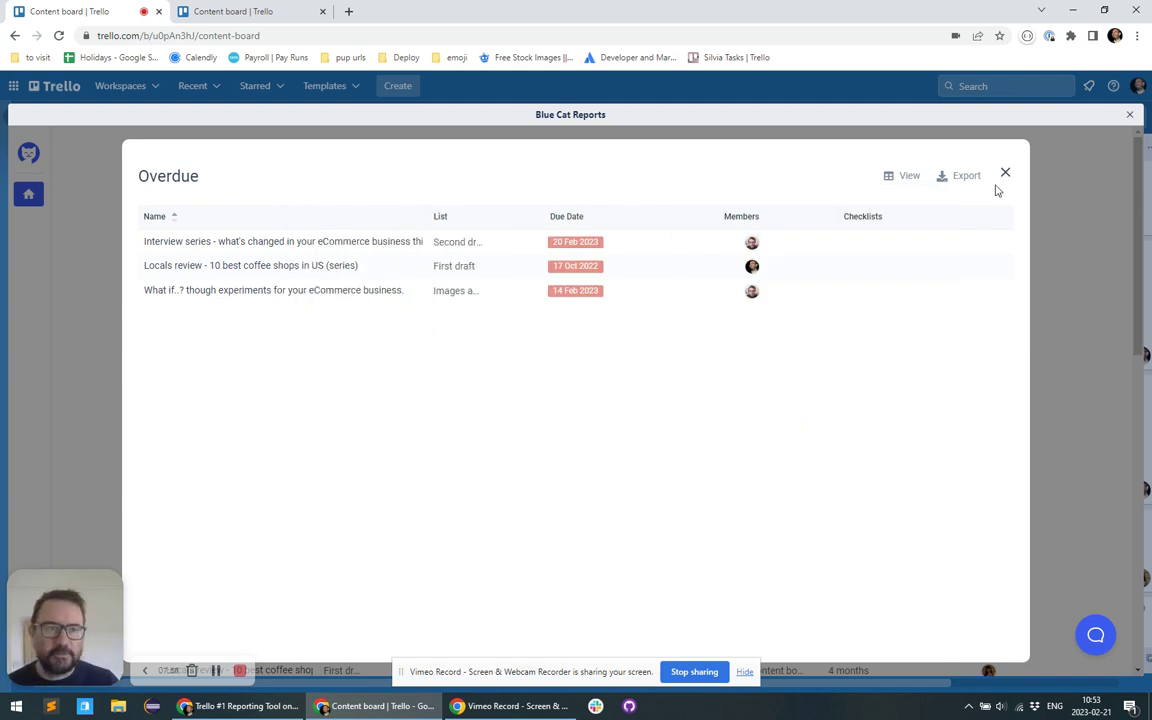
click(1006, 175)
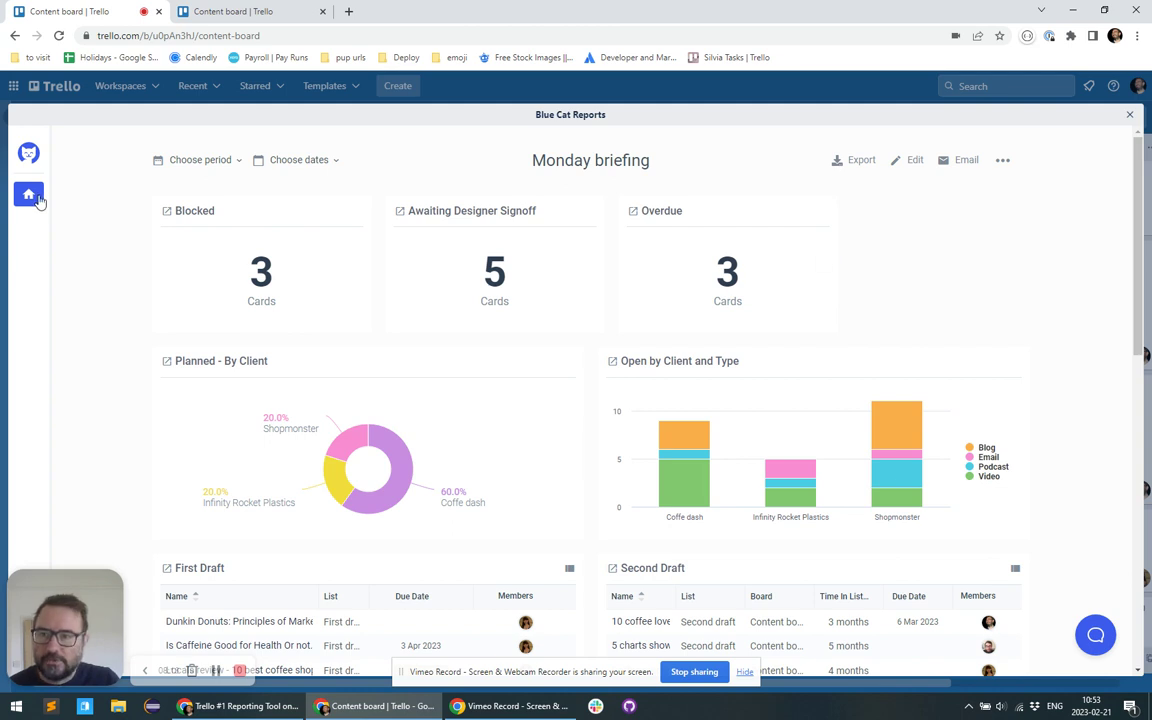
From the reports home page, start a new quick list named 'Overdue'.
click(30, 195)
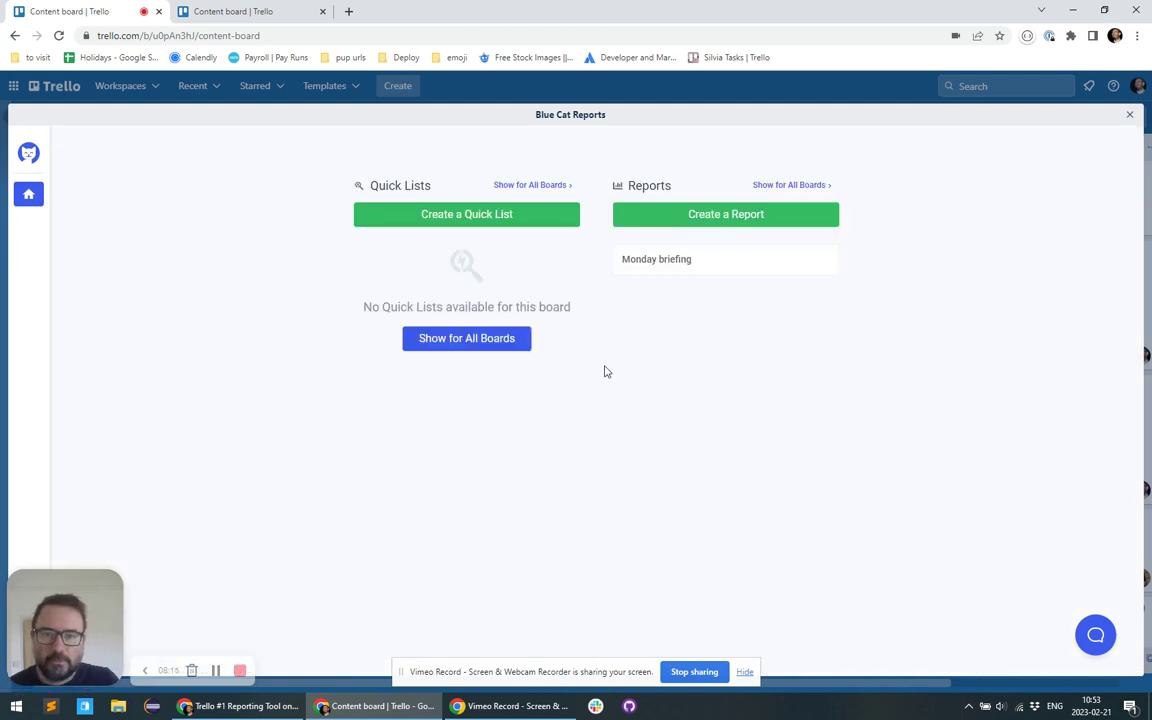
click(469, 216)
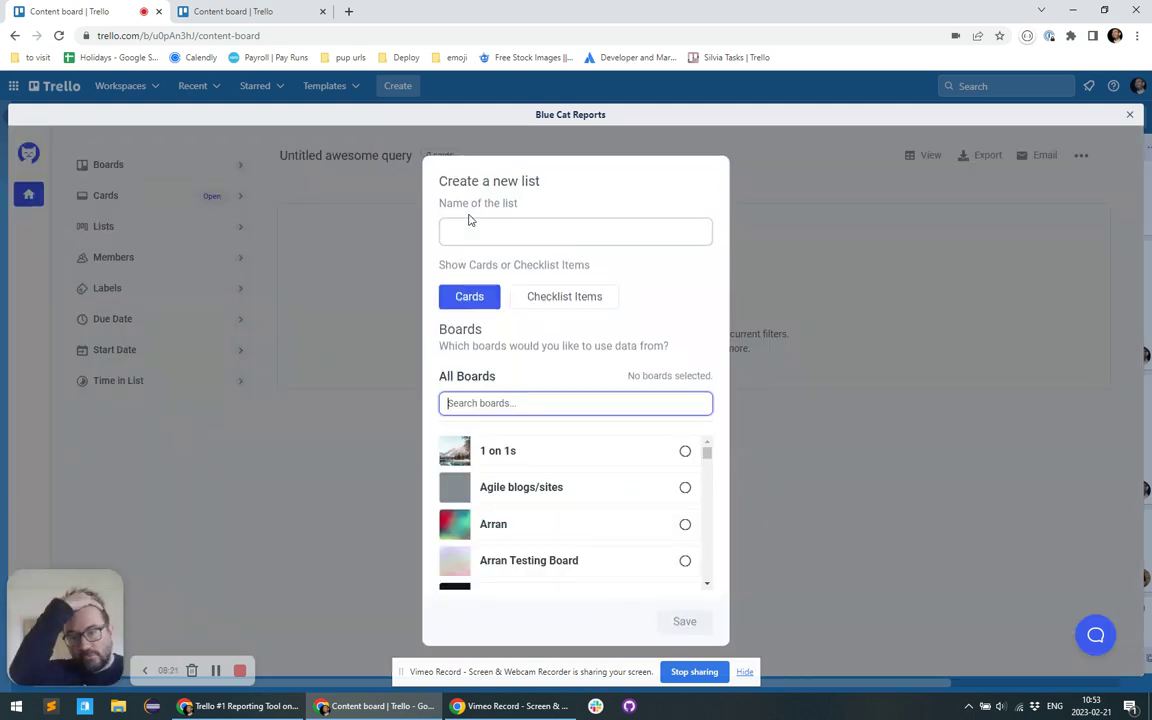
click(474, 231)
text(Ov)
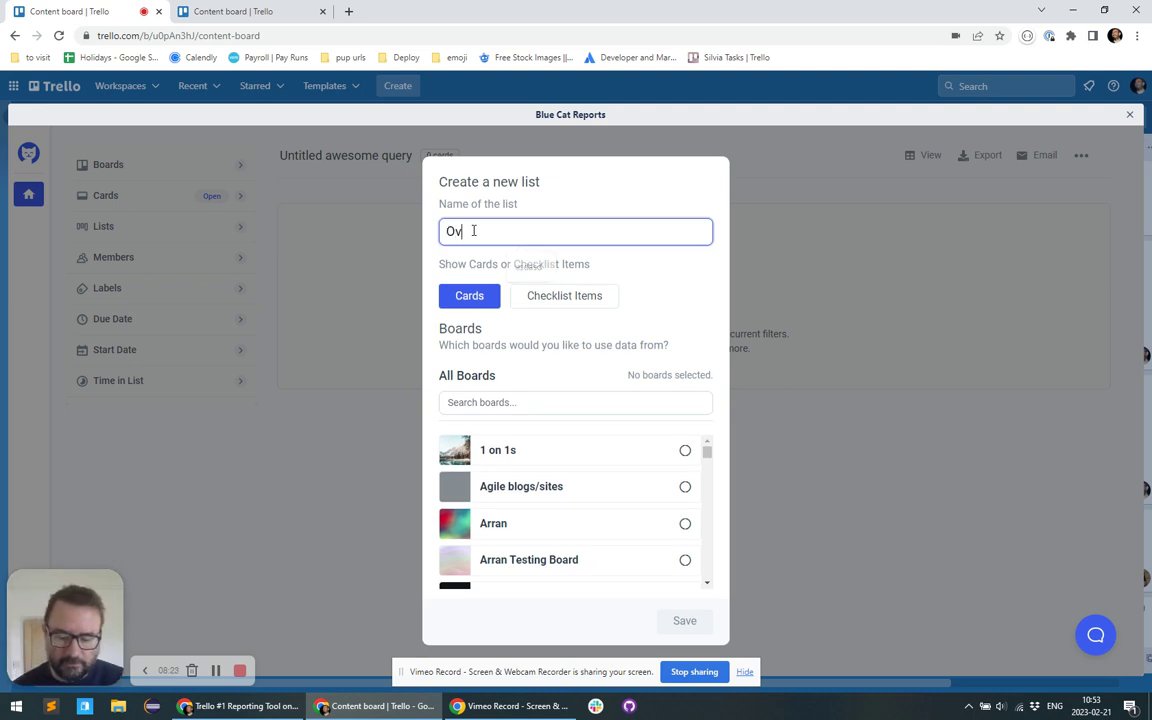
text(erdue)
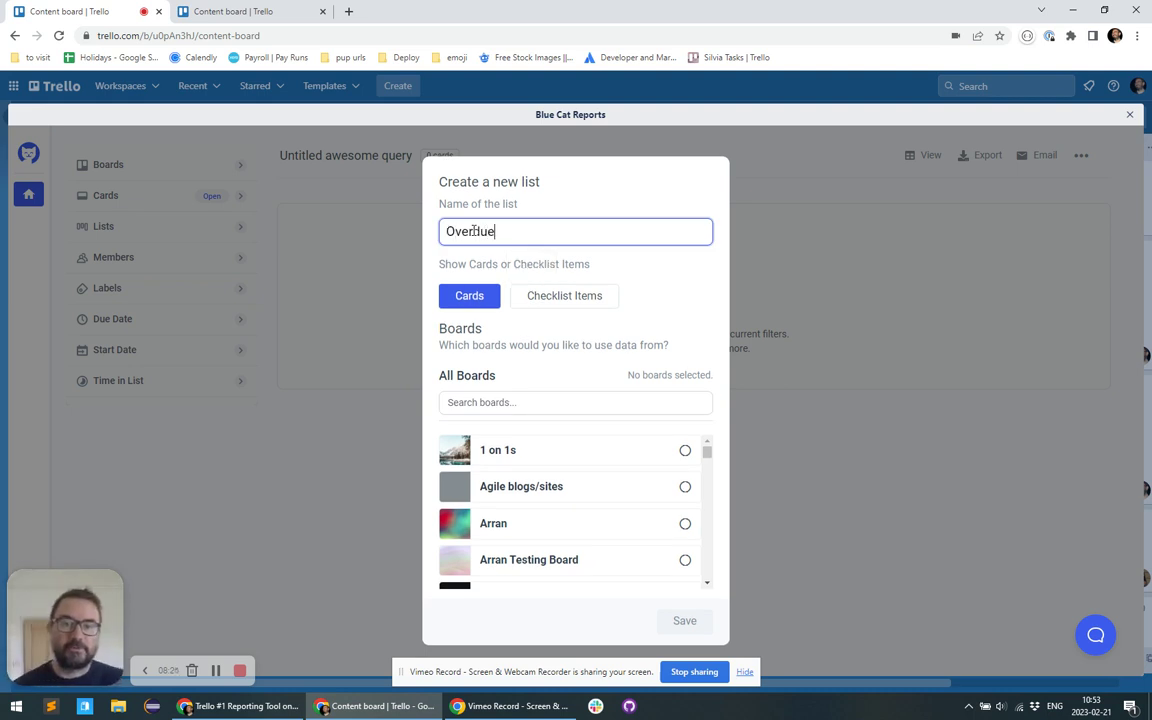
Keep Cards as the list type, choose the Content board as source, and save.
click(586, 299)
click(462, 300)
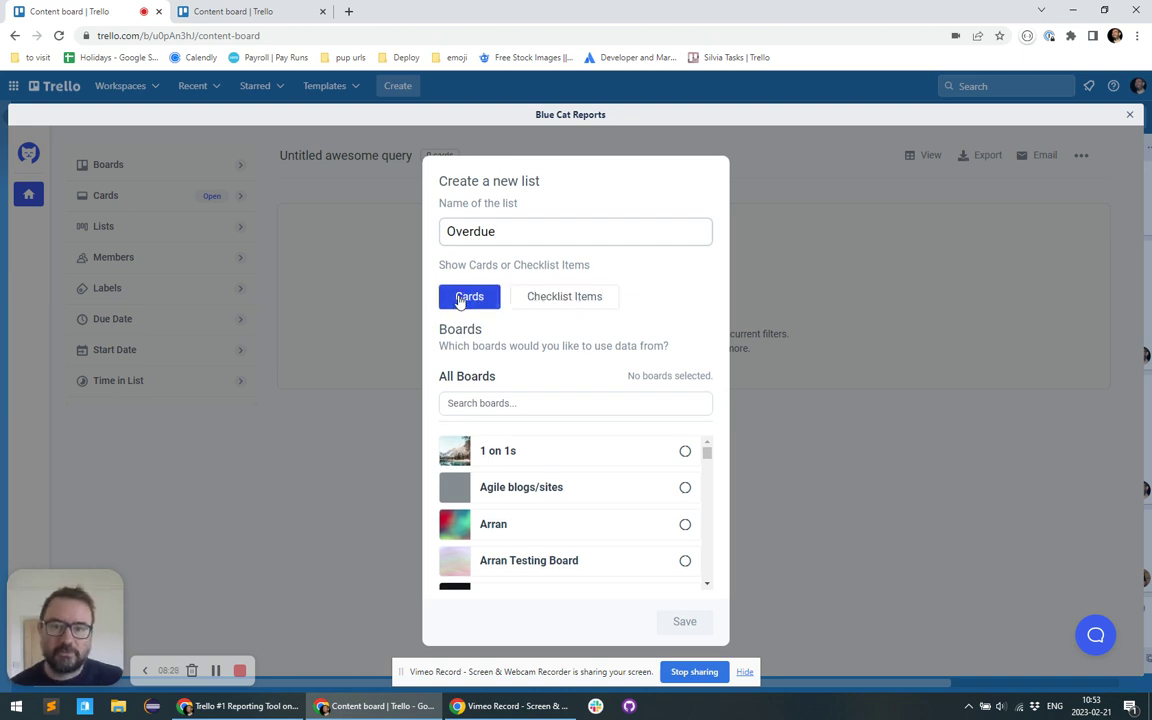
click(507, 403)
text(content)
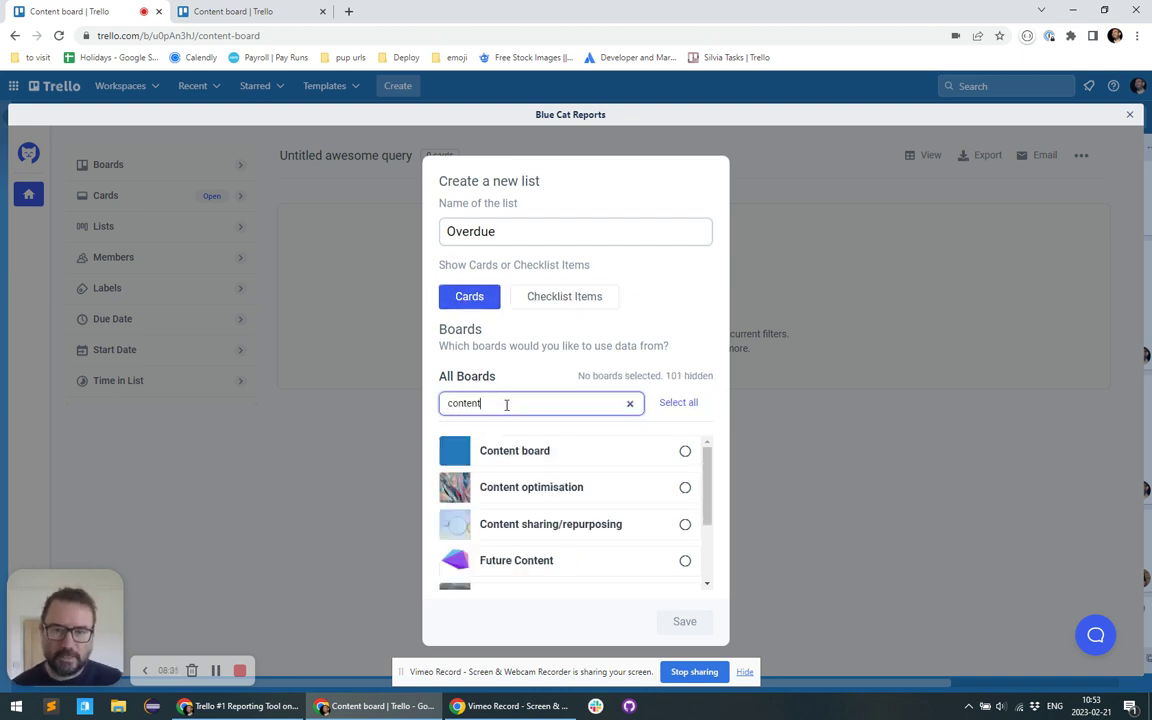
click(532, 454)
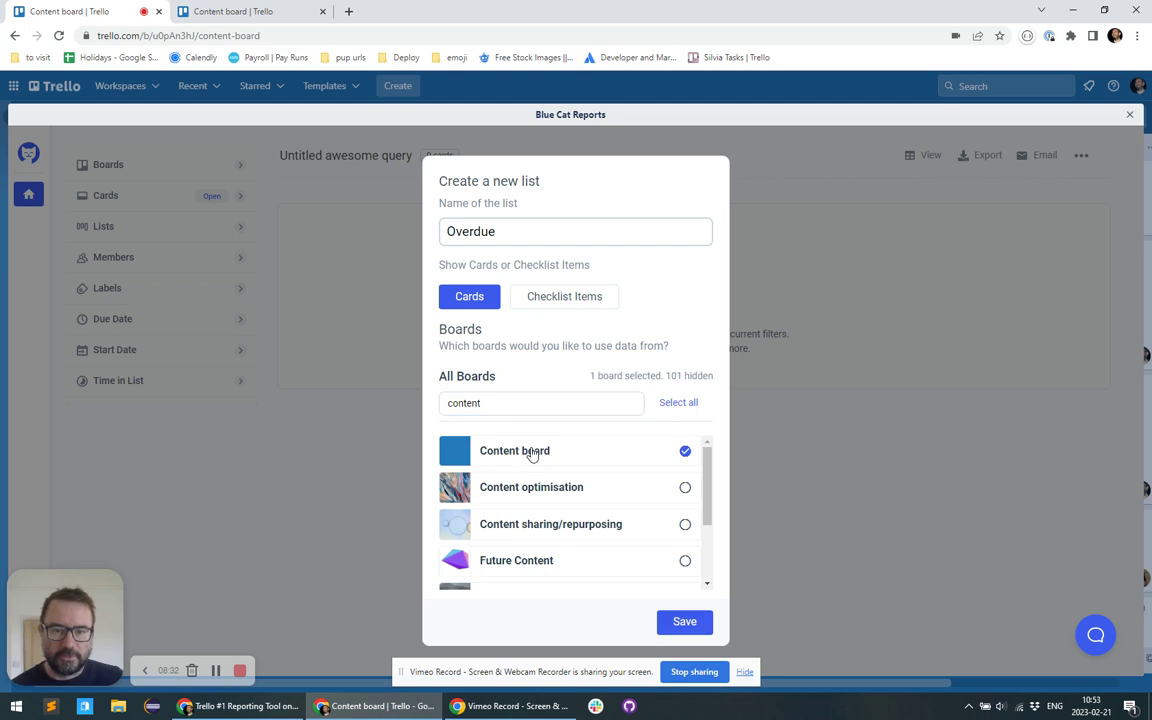
click(684, 621)
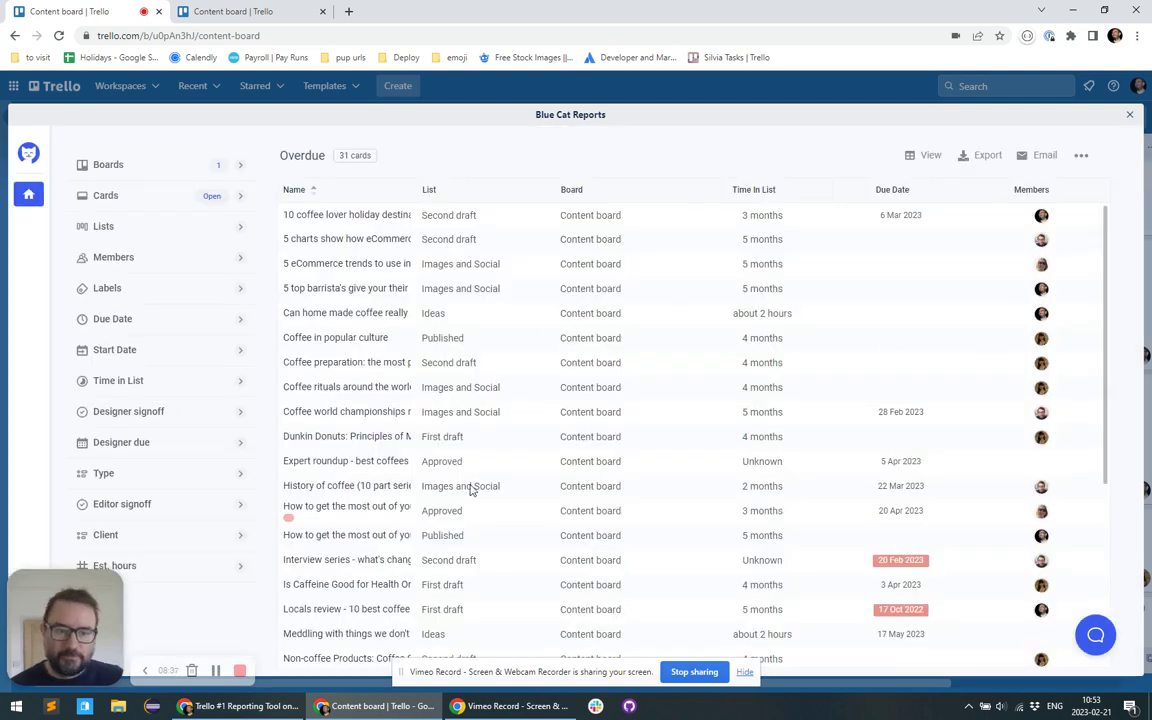
Filter lists to Approved, First draft, Second draft, and Images and Social.
click(121, 229)
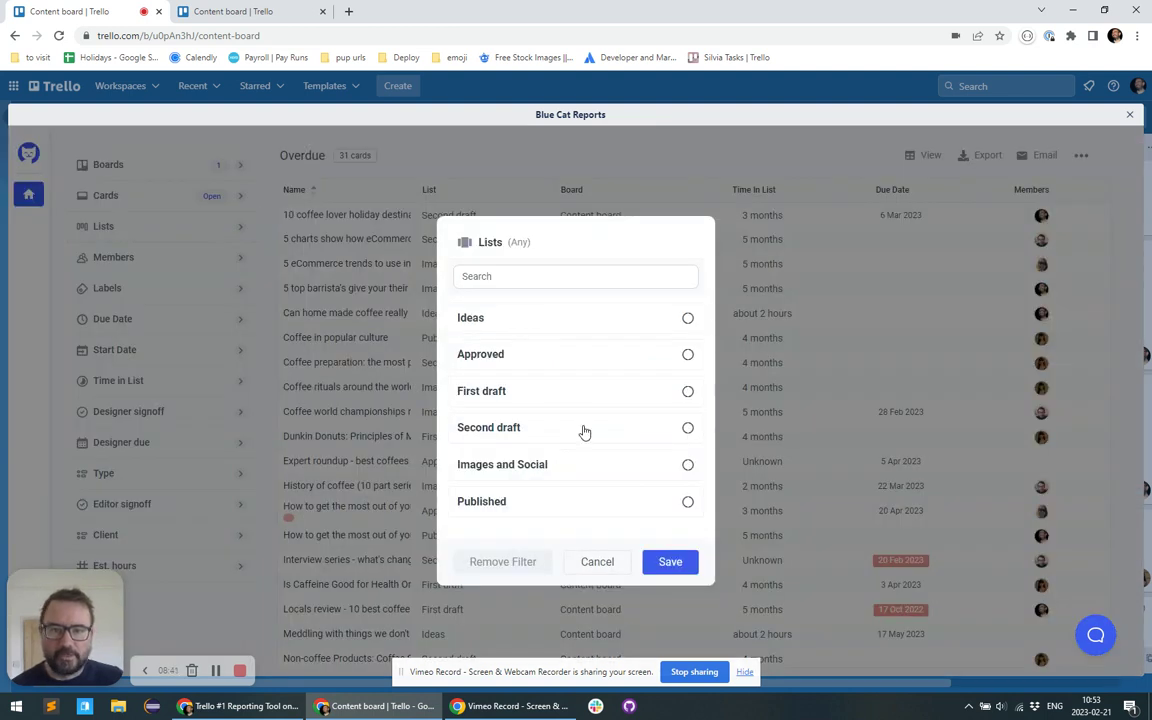
click(575, 356)
click(585, 392)
click(597, 432)
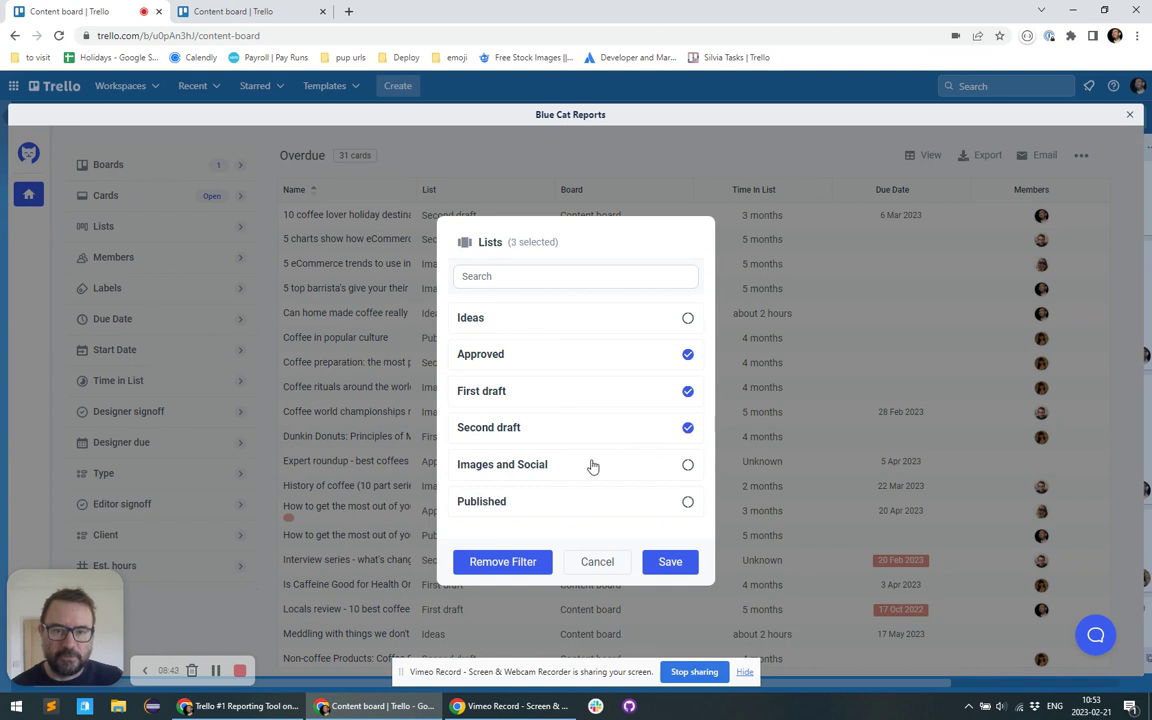
click(592, 466)
click(668, 561)
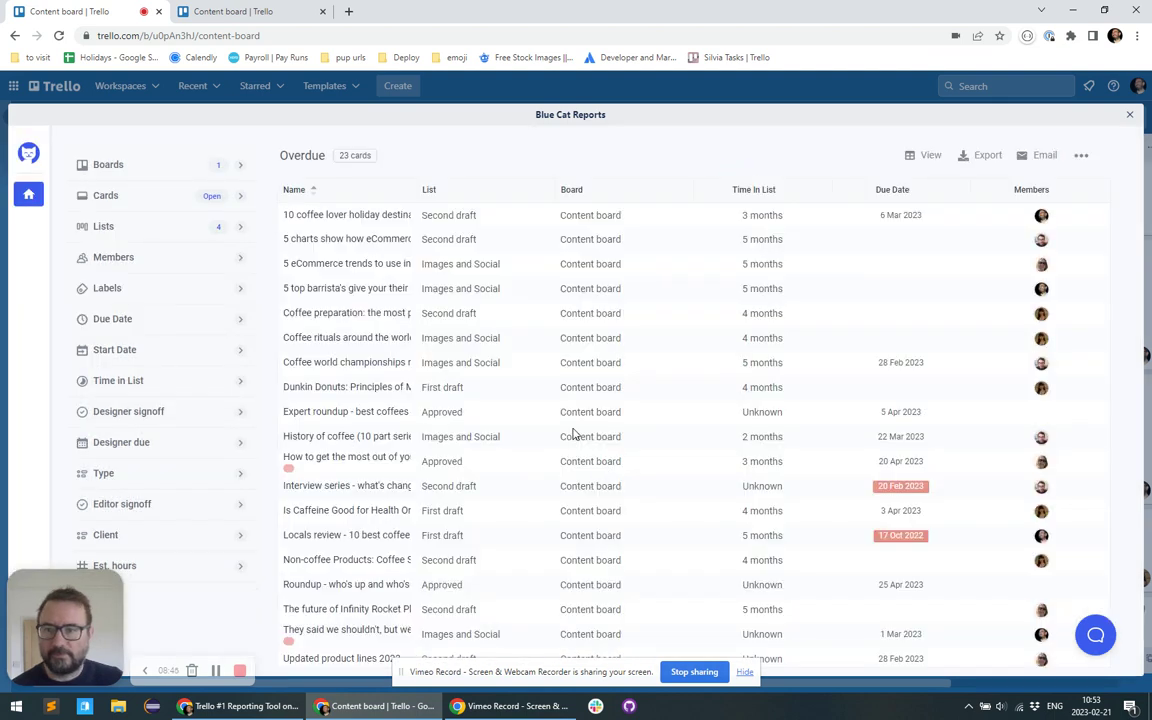
Set the Due Date filter to In the past.
click(152, 320)
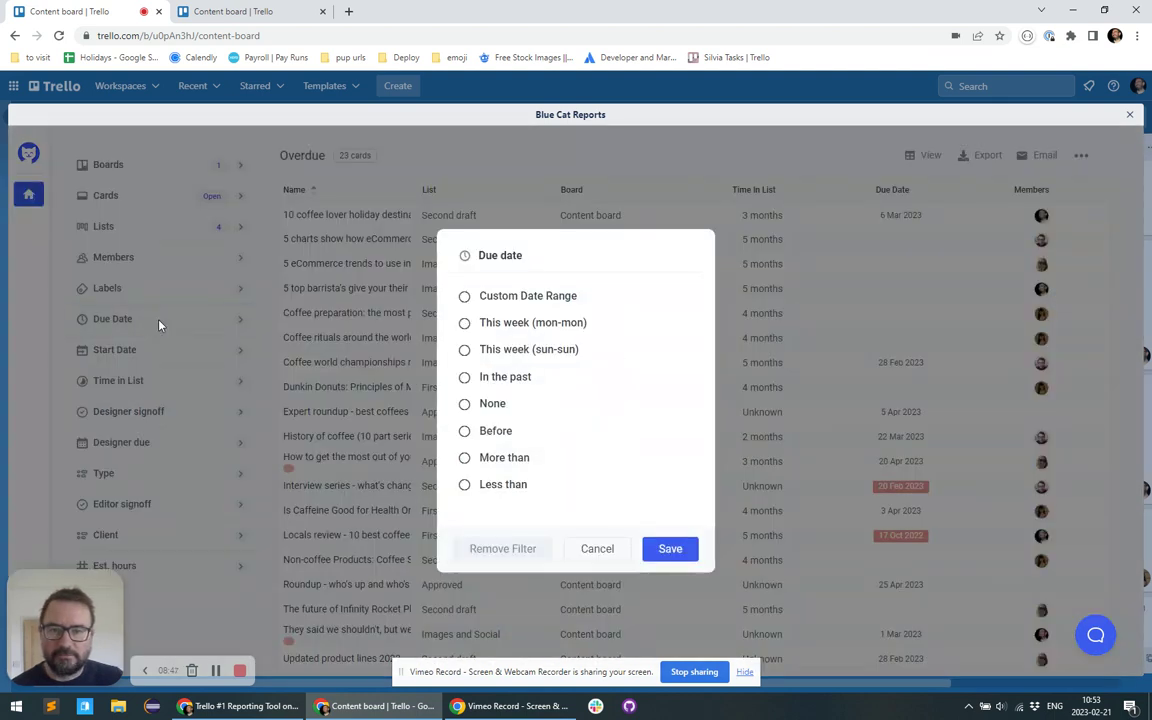
click(512, 378)
click(670, 548)
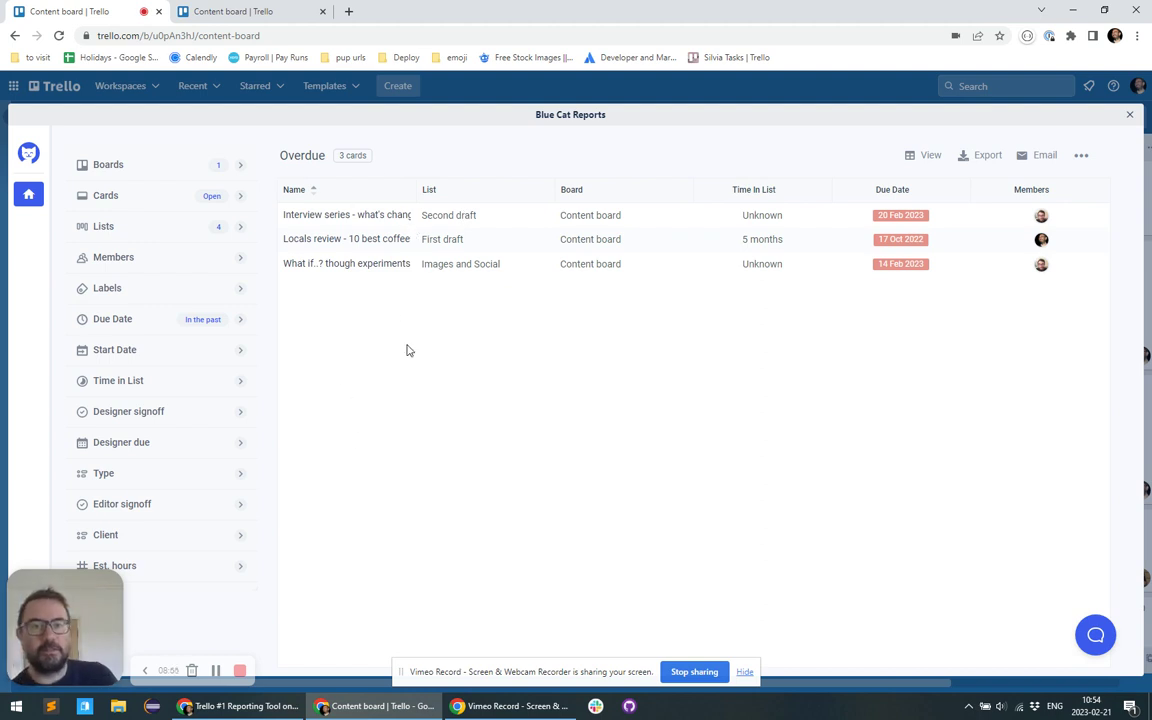
Hide the Time in List and Board columns and widen the Name column.
mouse_move(330, 155)
click(928, 156)
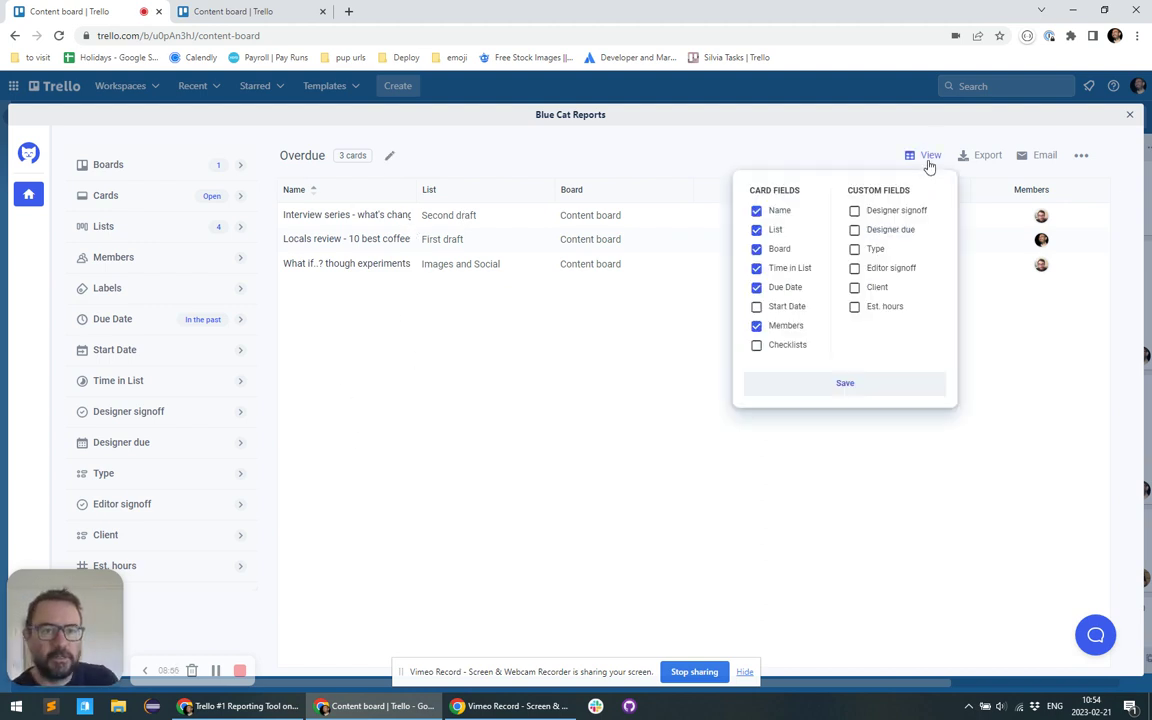
click(777, 274)
click(772, 249)
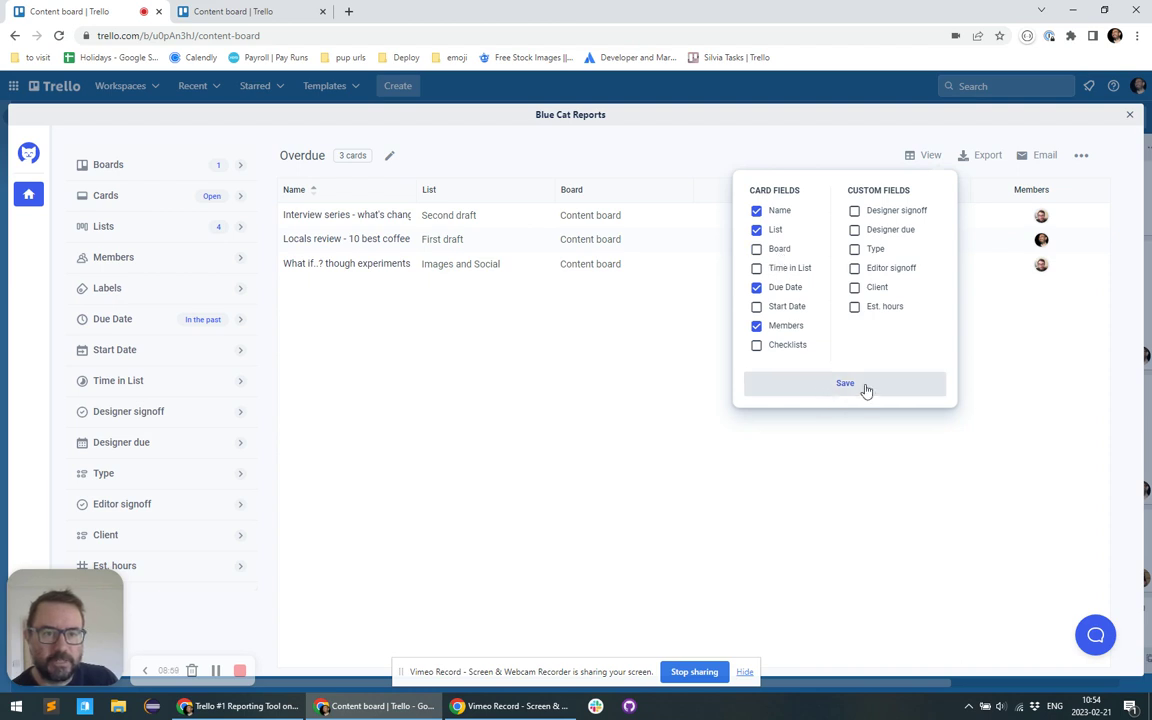
click(860, 385)
drag(485, 189, 592, 186)
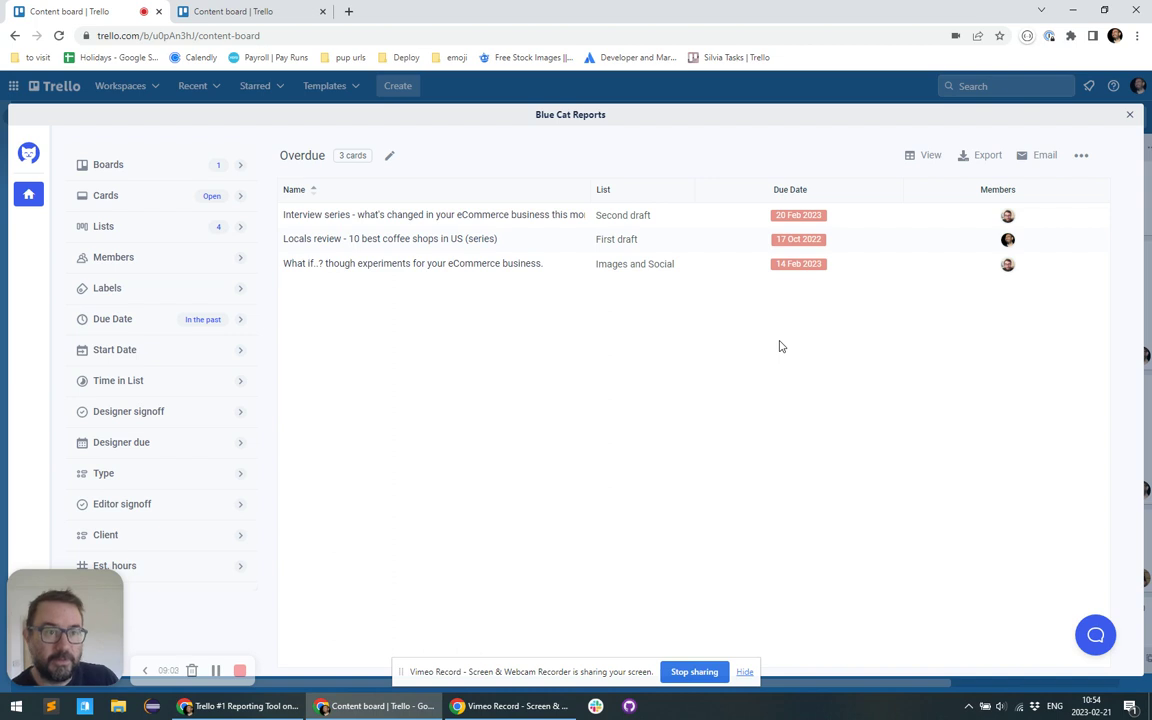
Set the Overdue list's email schedule to repeat Every Weekday (Mon-Fri) and save it.
click(981, 156)
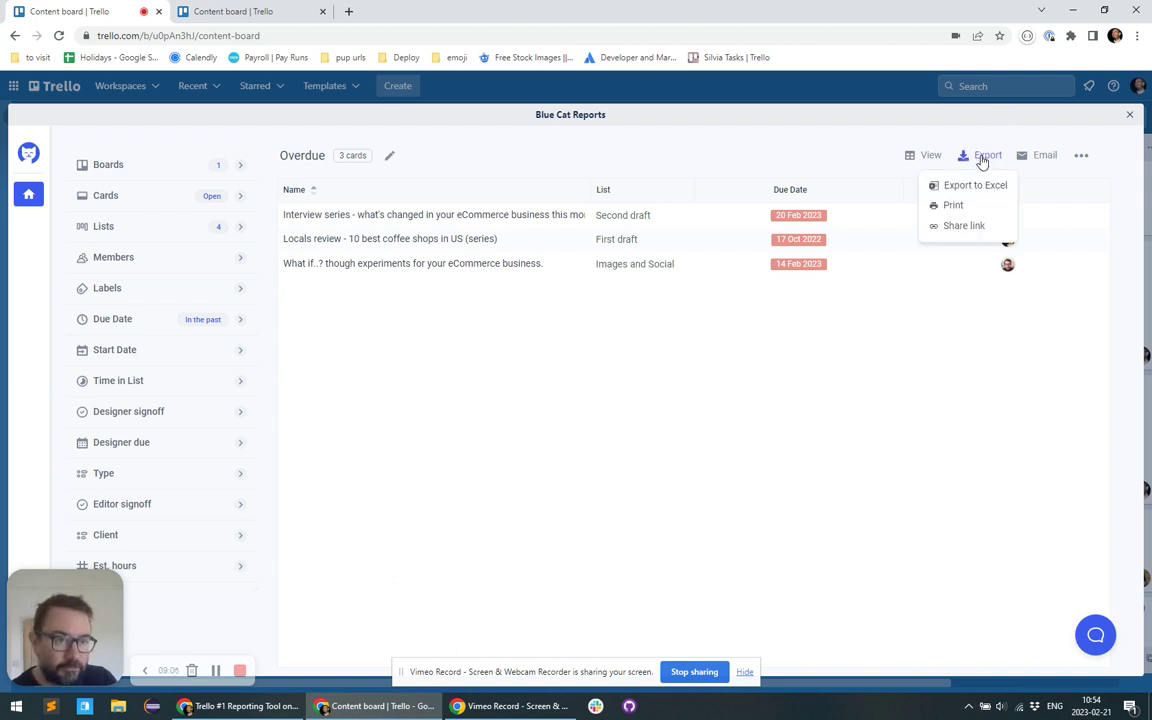
click(993, 221)
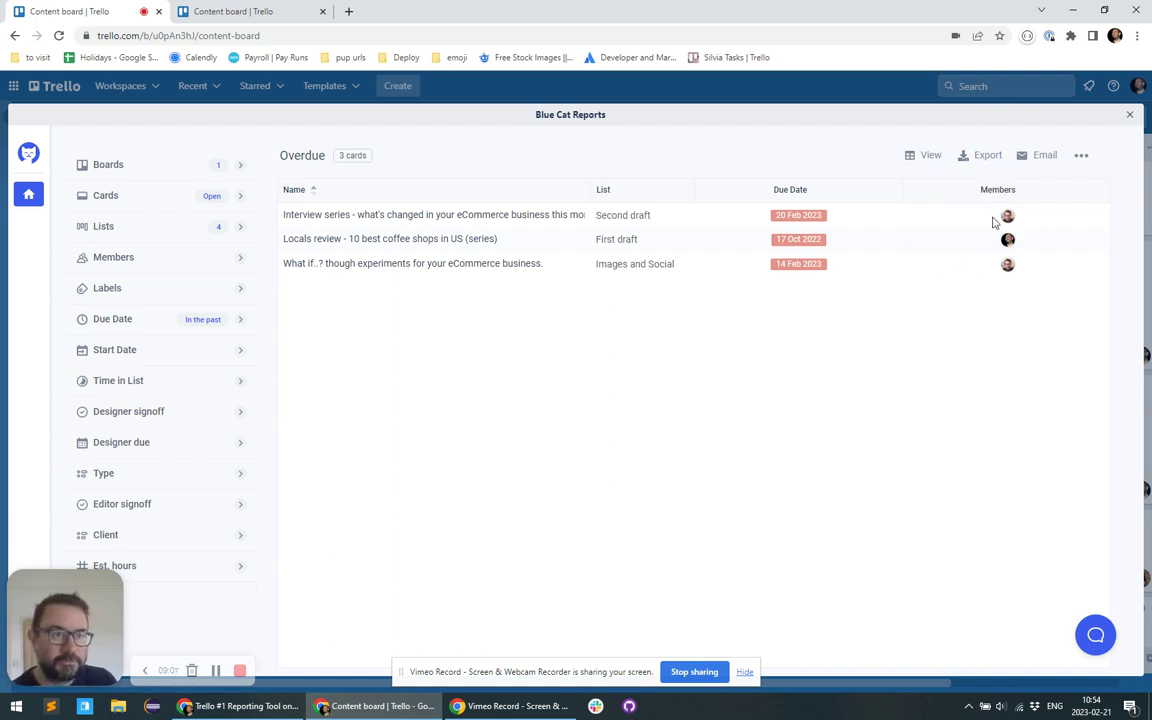
click(1039, 162)
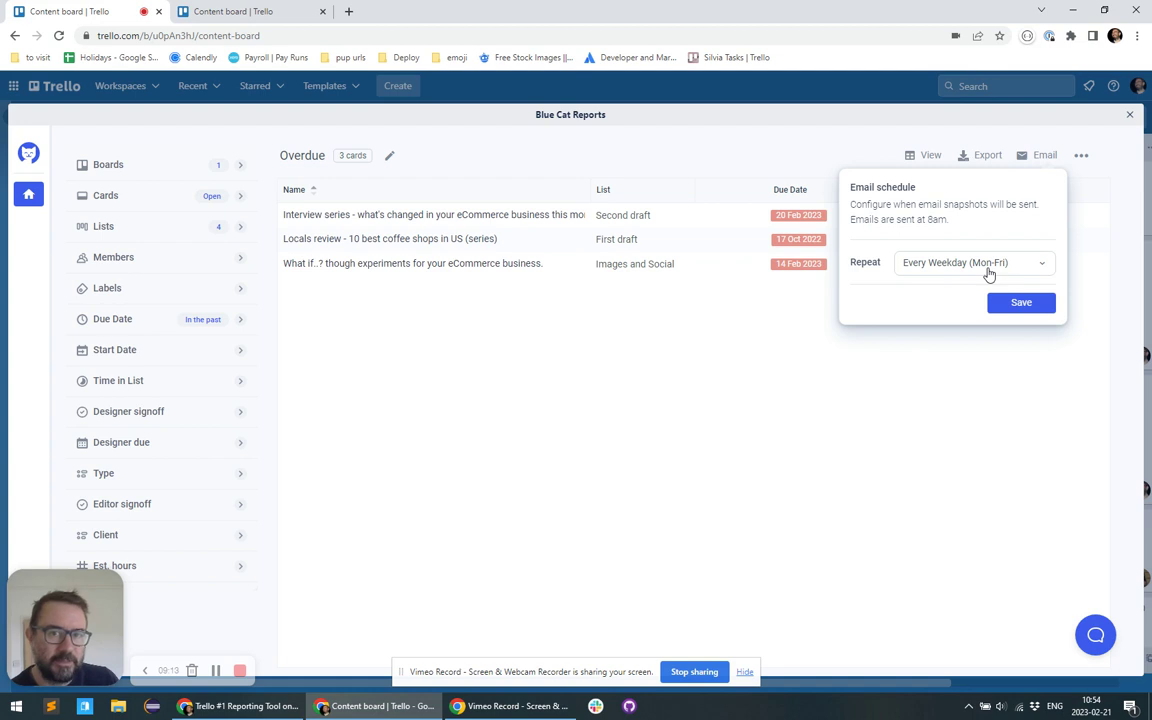
click(1012, 303)
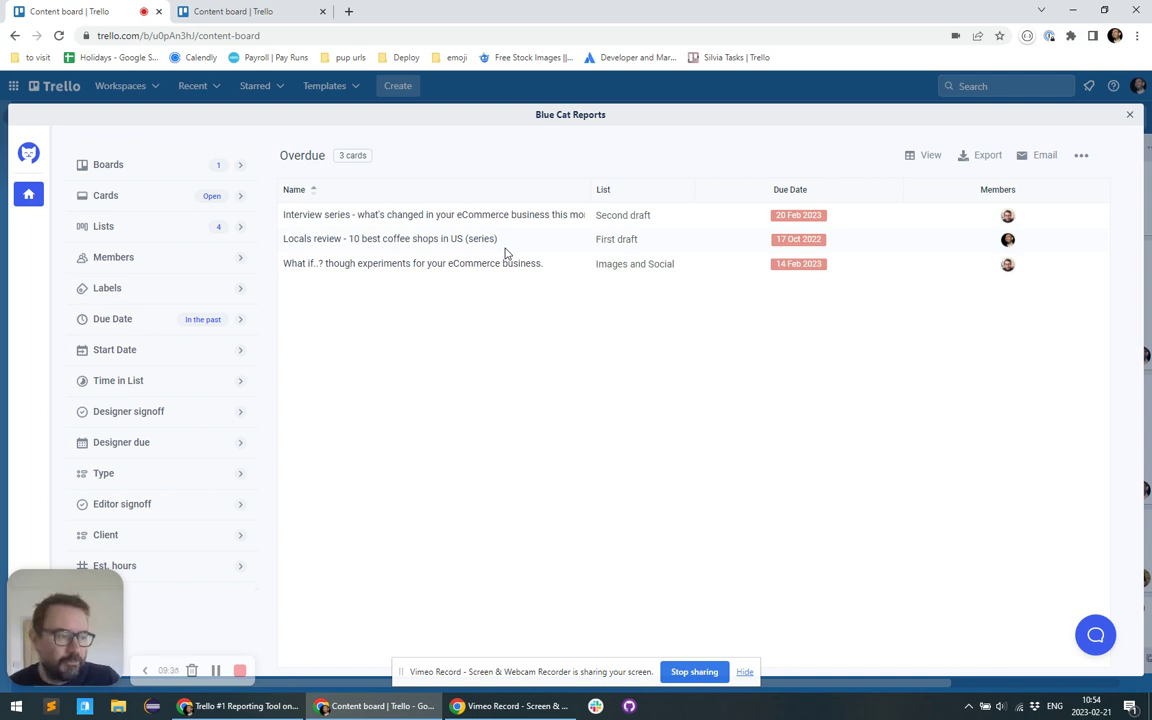
Reopen the Monday briefing report from home, briefly opening and closing the support chat.
click(30, 192)
click(638, 264)
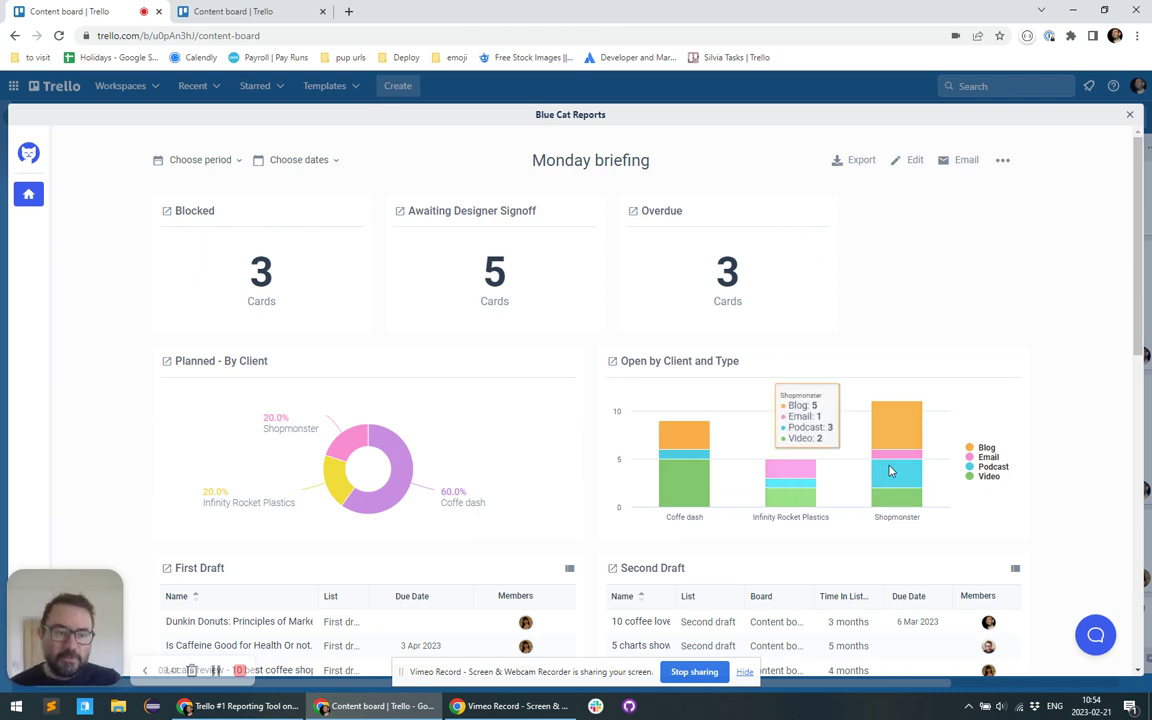
click(1097, 637)
click(1003, 318)
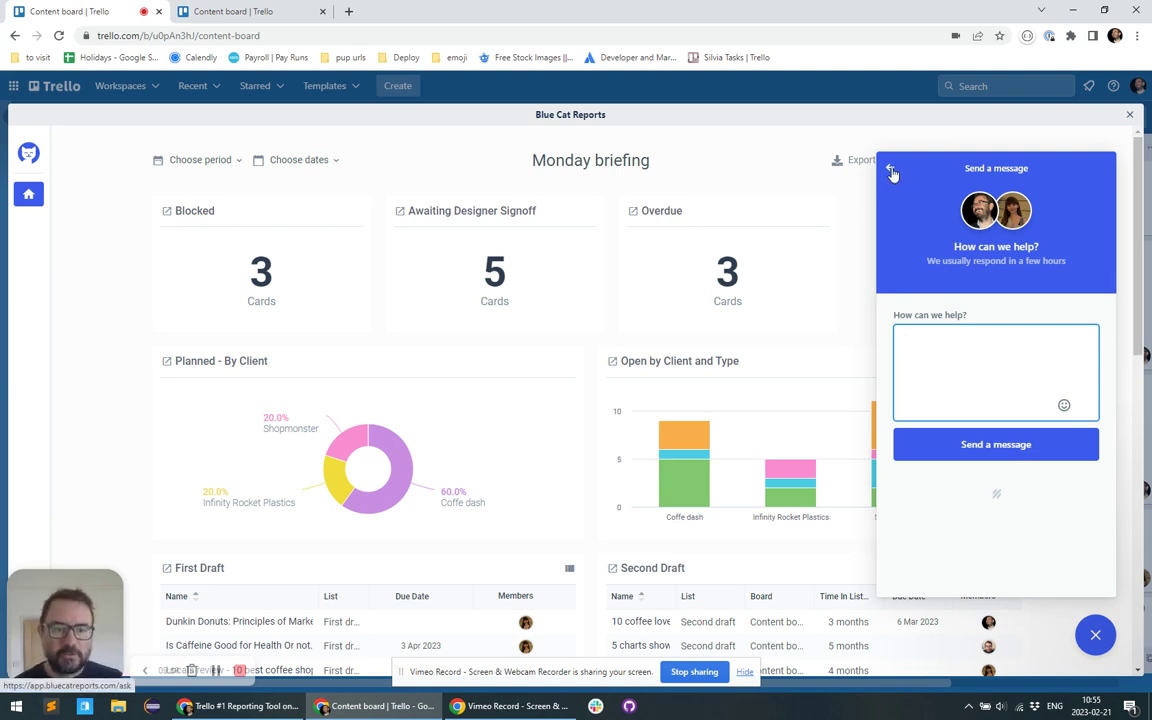
click(1095, 632)
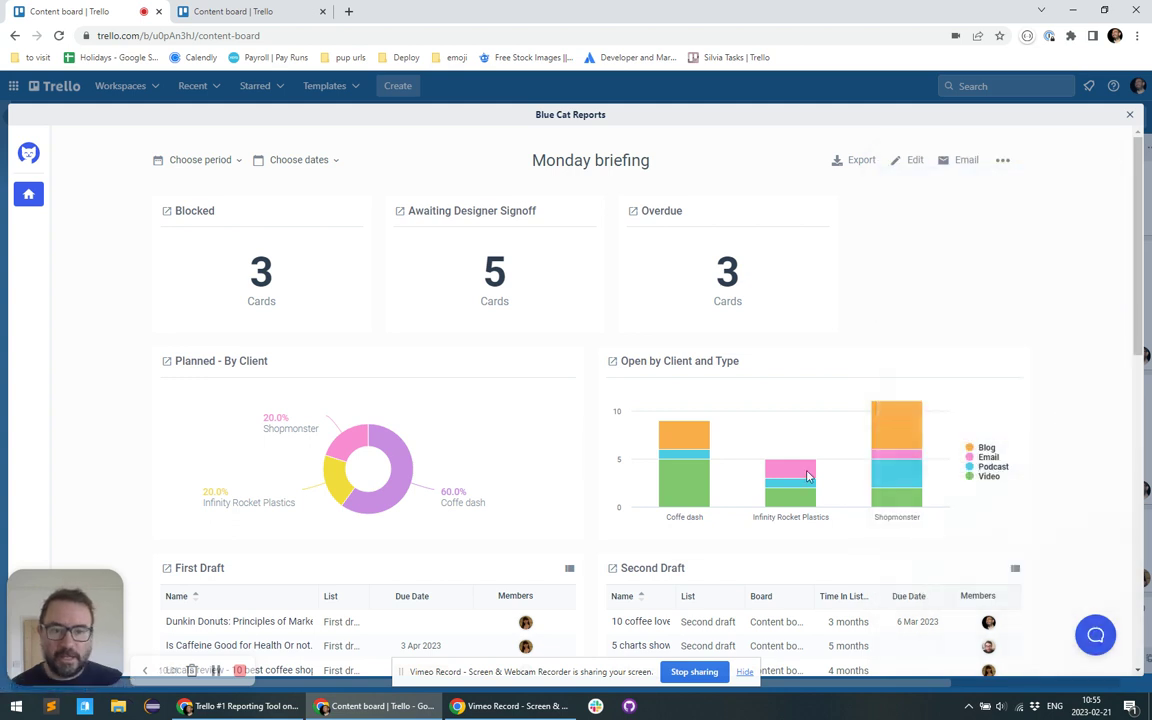